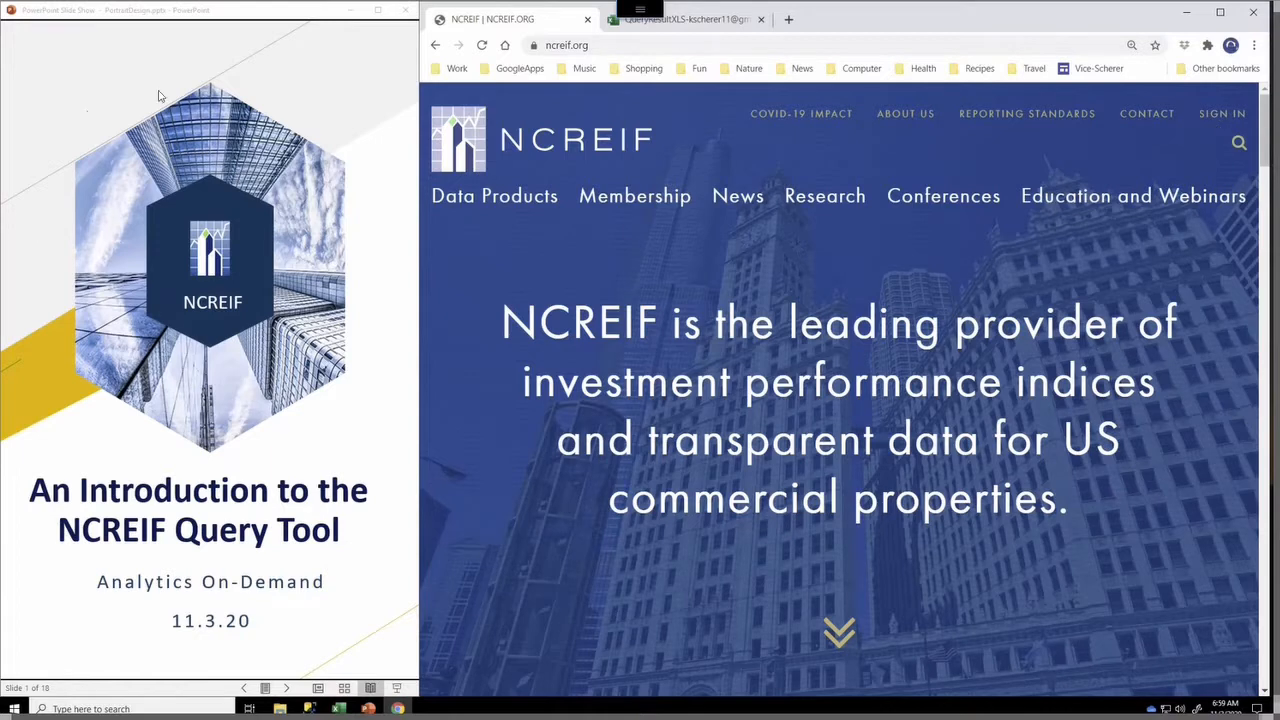
Sign in to the NCREIF member site and open the Query Tool
{"action": "left_click", "coordinate": [314, 78]}
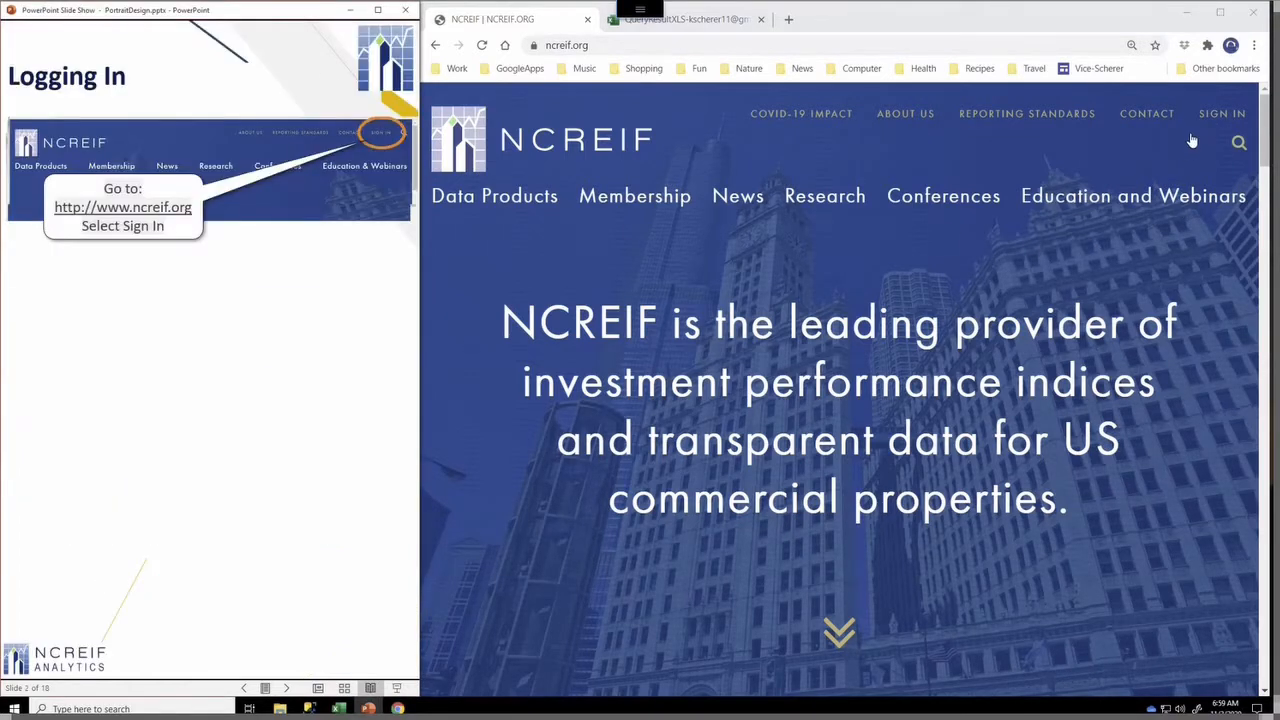
{"action": "left_click", "coordinate": [1220, 119]}
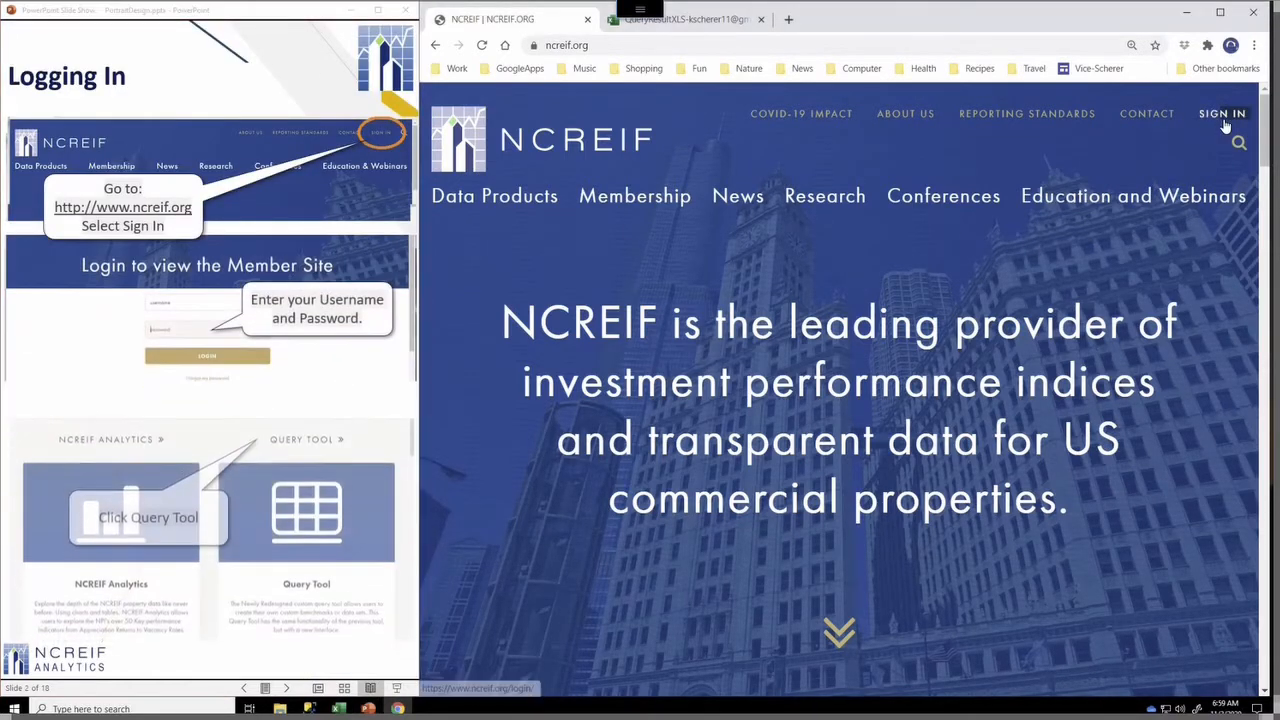
{"action": "left_click", "coordinate": [1222, 118]}
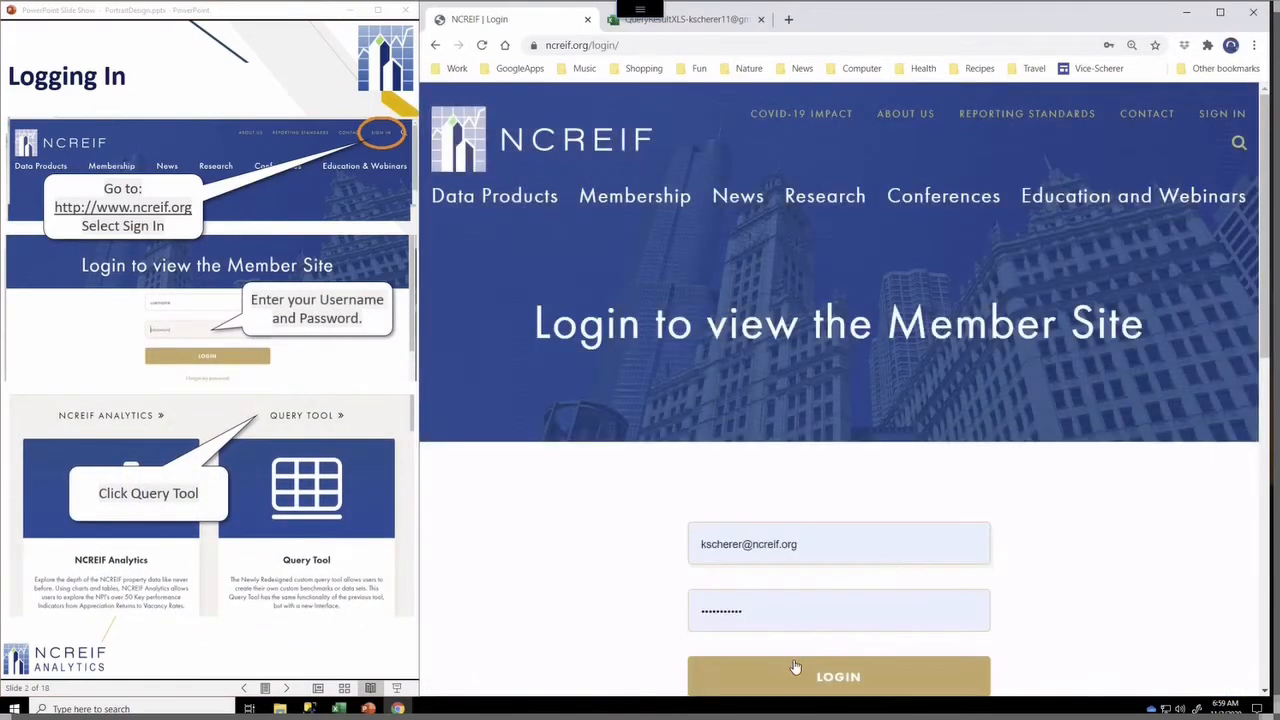
{"action": "left_click", "coordinate": [788, 677]}
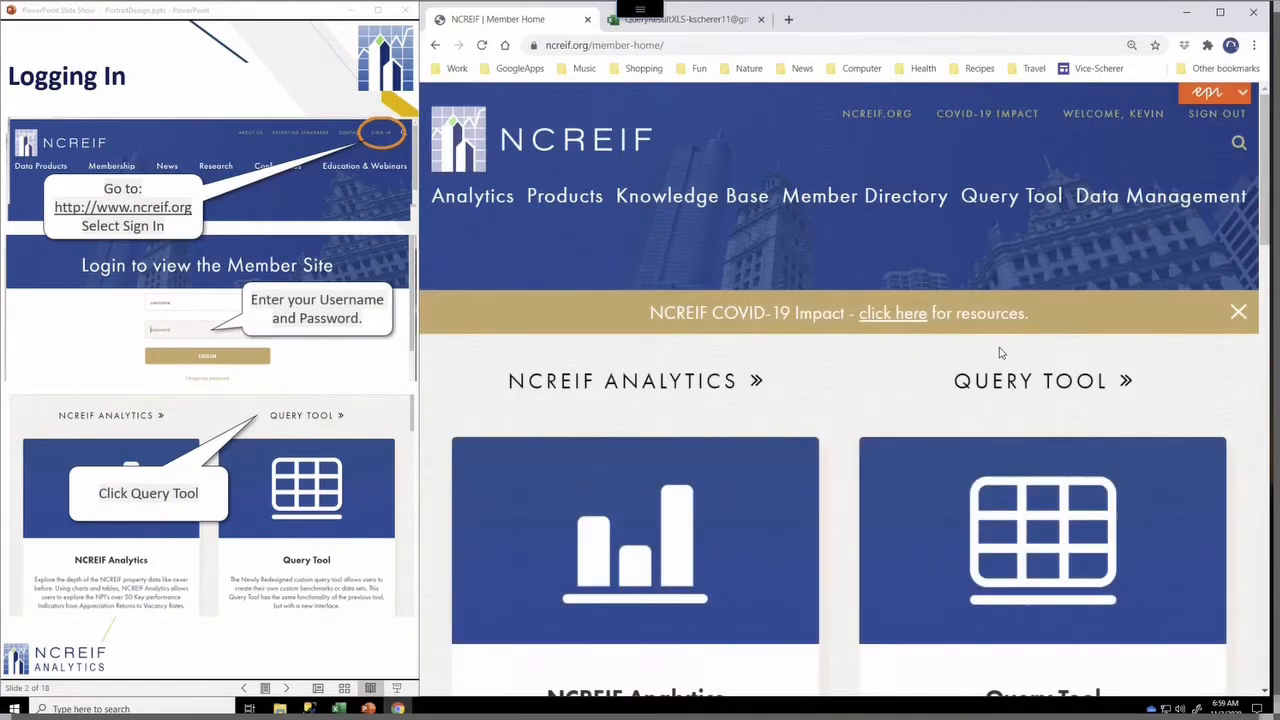
{"action": "left_click", "coordinate": [1008, 384]}
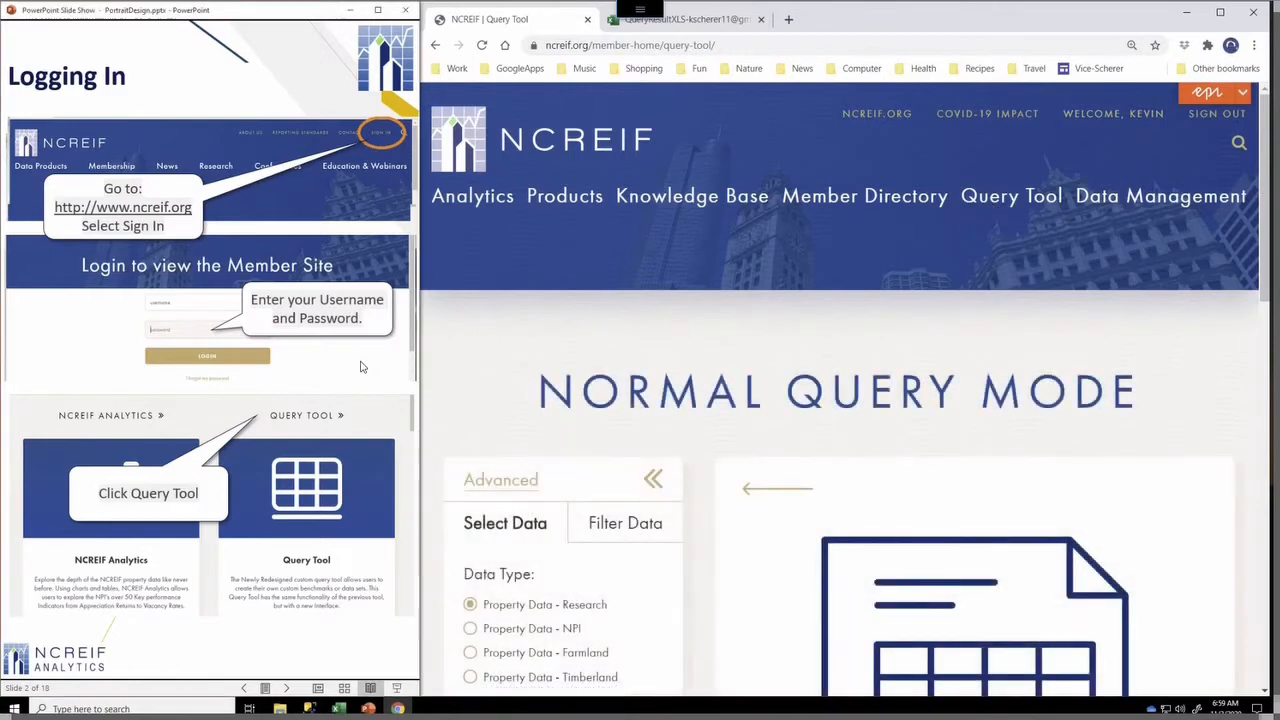
Examine the Normal Query Mode form's data type, manager selection and query template options
{"action": "left_click", "coordinate": [412, 360]}
{"action": "left_click", "coordinate": [362, 366]}
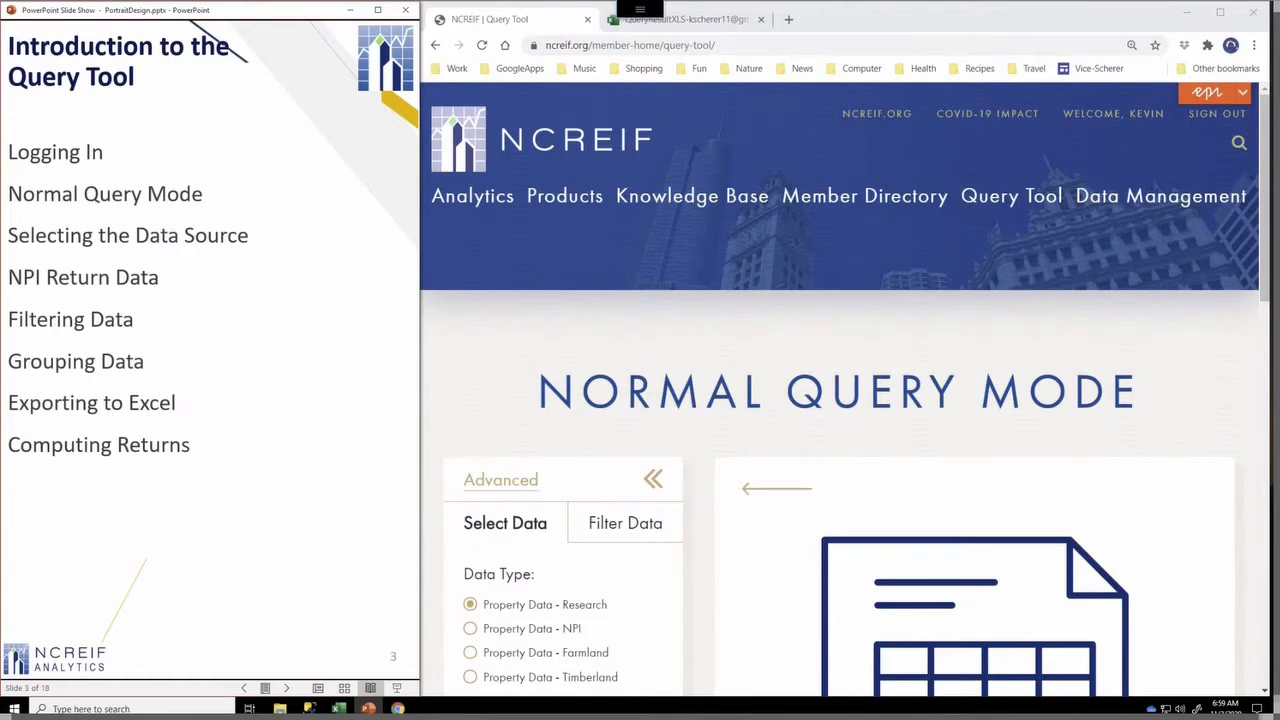
{"action": "left_click", "coordinate": [1262, 256]}
{"action": "scroll", "coordinate": [1262, 252], "scroll_direction": "down", "scroll_amount": 1}
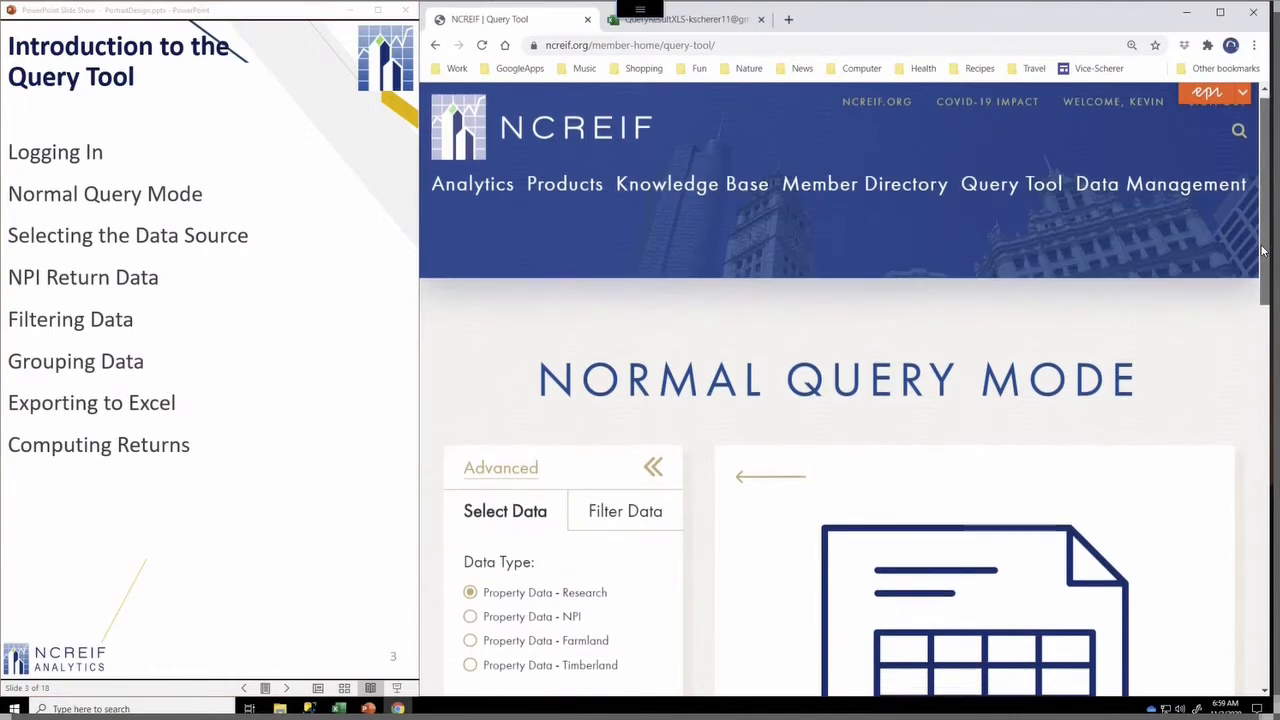
{"action": "scroll", "coordinate": [1103, 297], "scroll_direction": "down", "scroll_amount": 1}
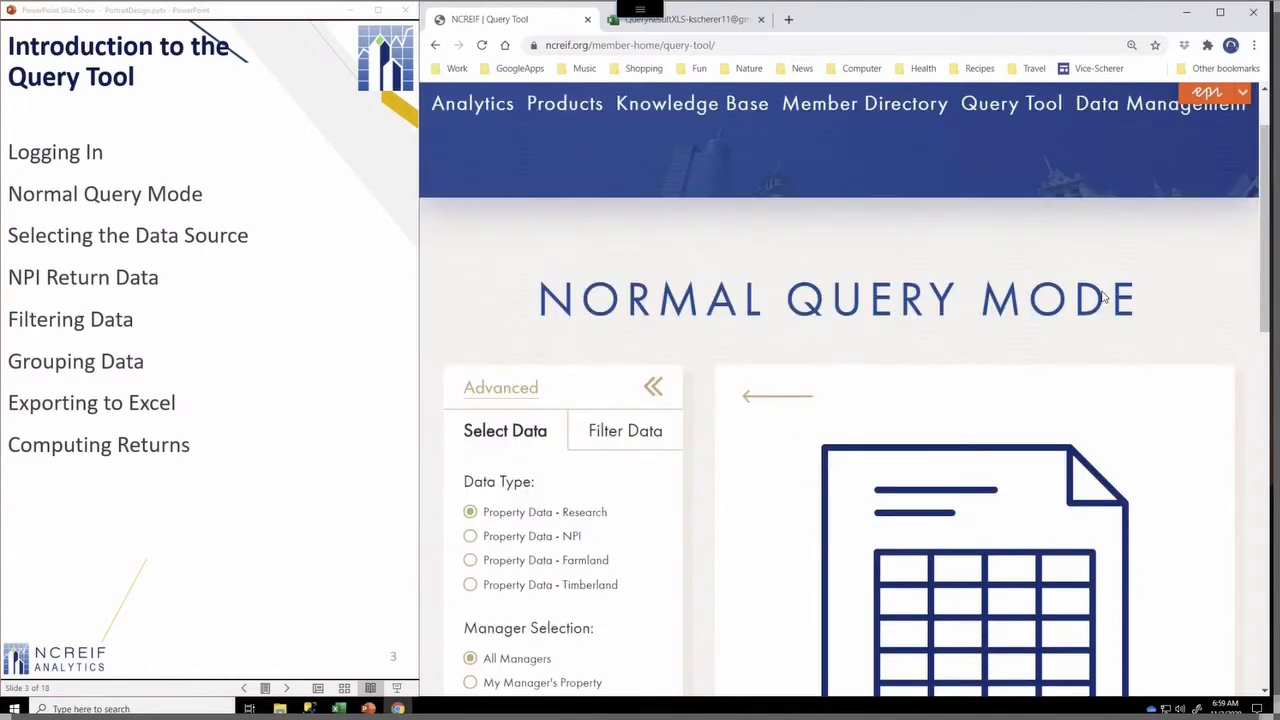
{"action": "scroll", "coordinate": [1103, 297], "scroll_direction": "down", "scroll_amount": 1}
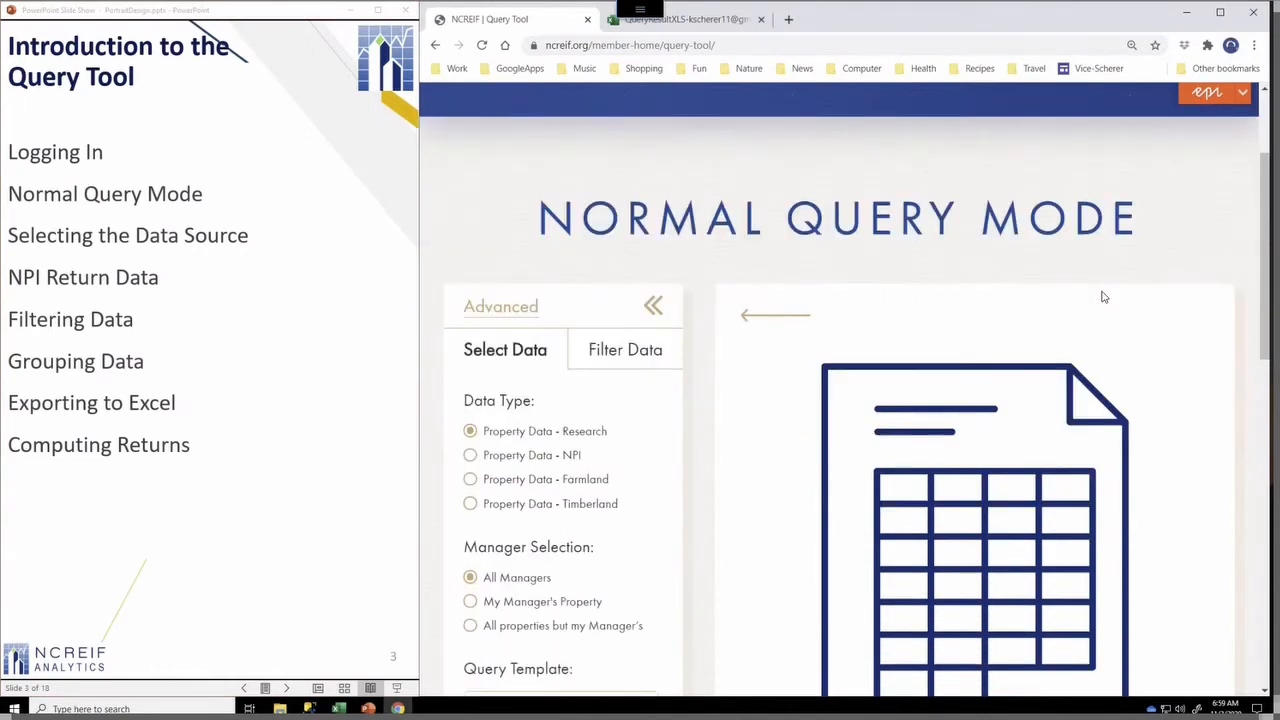
{"action": "scroll", "coordinate": [1103, 297], "scroll_direction": "down", "scroll_amount": 1}
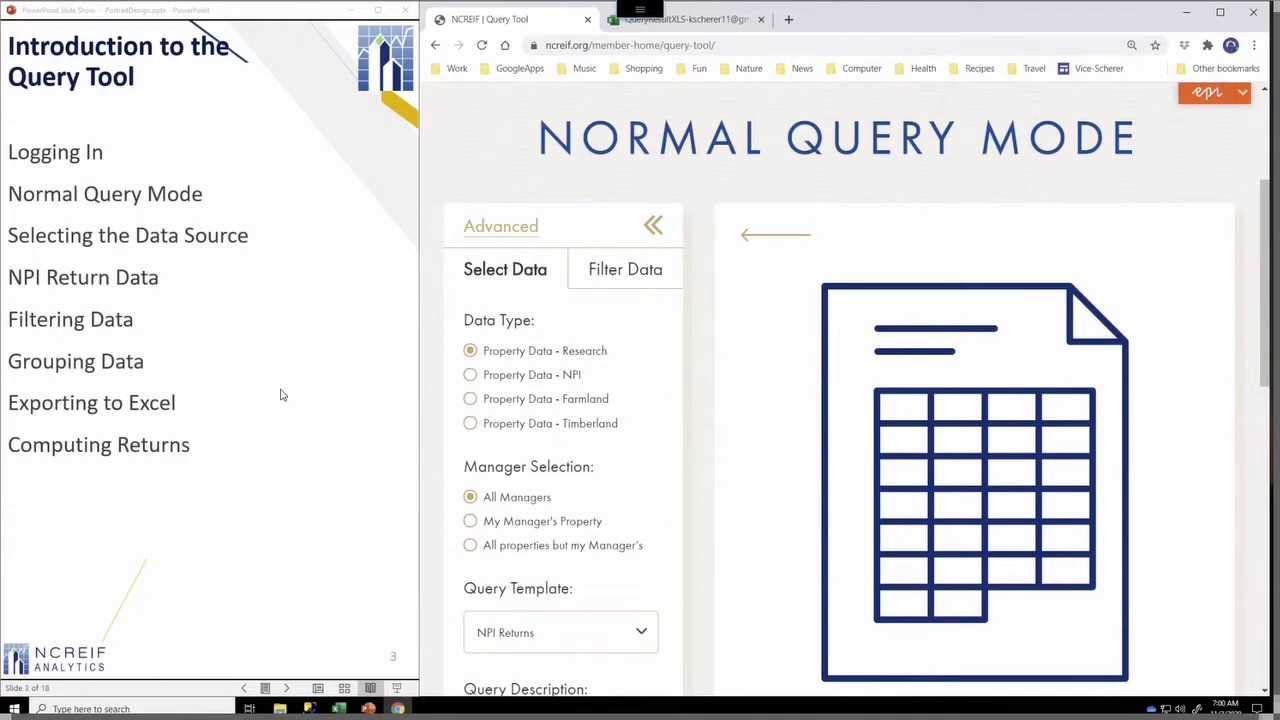
{"action": "left_click", "coordinate": [323, 210]}
{"action": "left_click", "coordinate": [323, 210]}
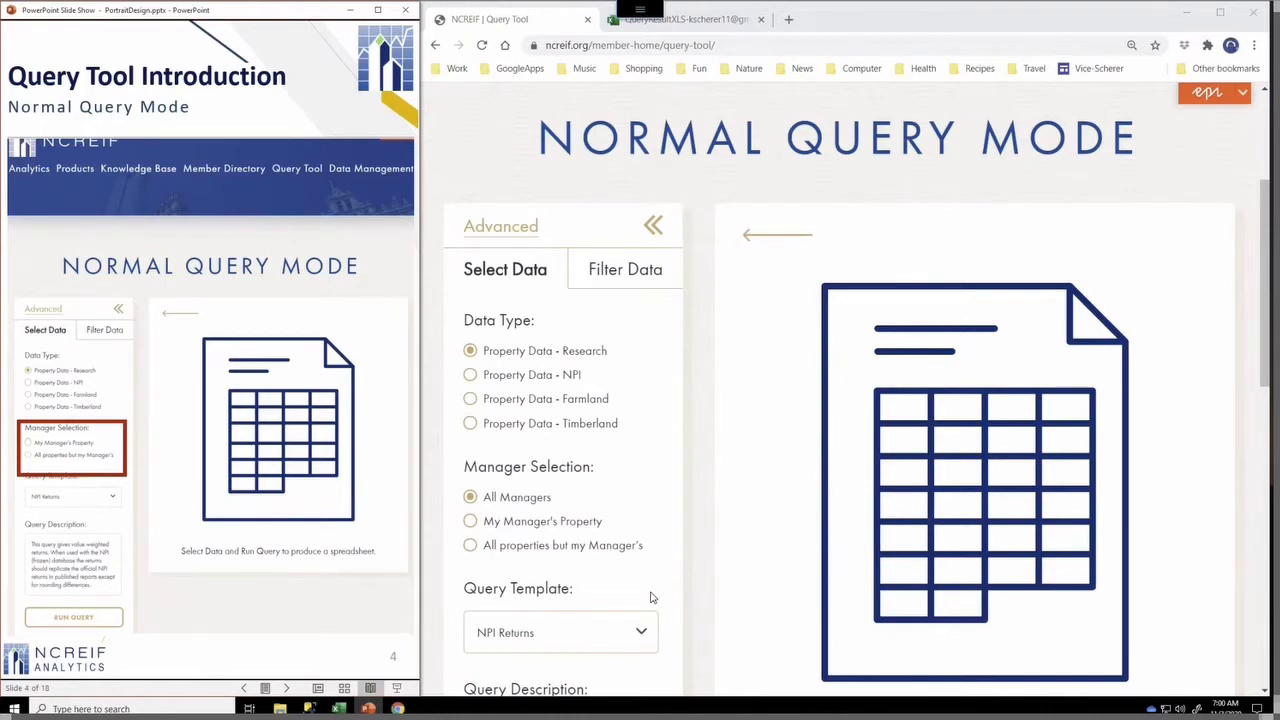
Keep the NPI Returns query template and run the query
{"action": "left_click", "coordinate": [566, 634]}
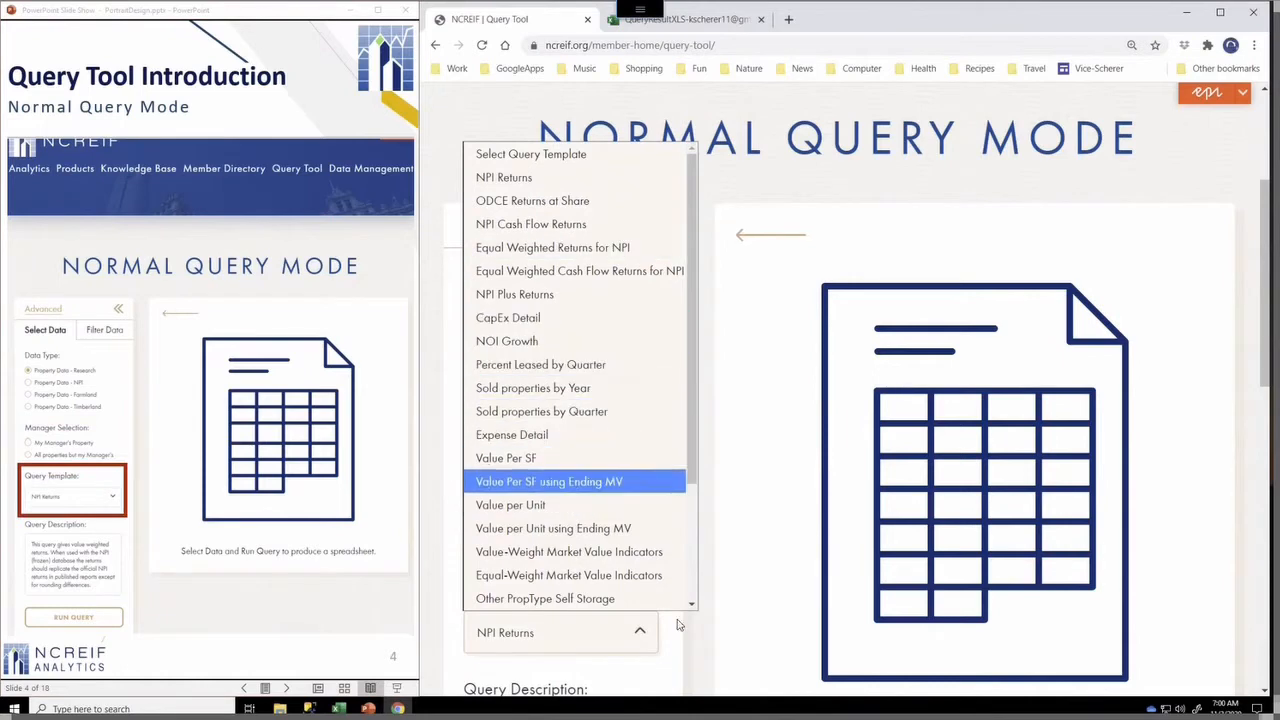
{"action": "left_click", "coordinate": [674, 664]}
{"action": "scroll", "coordinate": [671, 663], "scroll_direction": "down", "scroll_amount": 1}
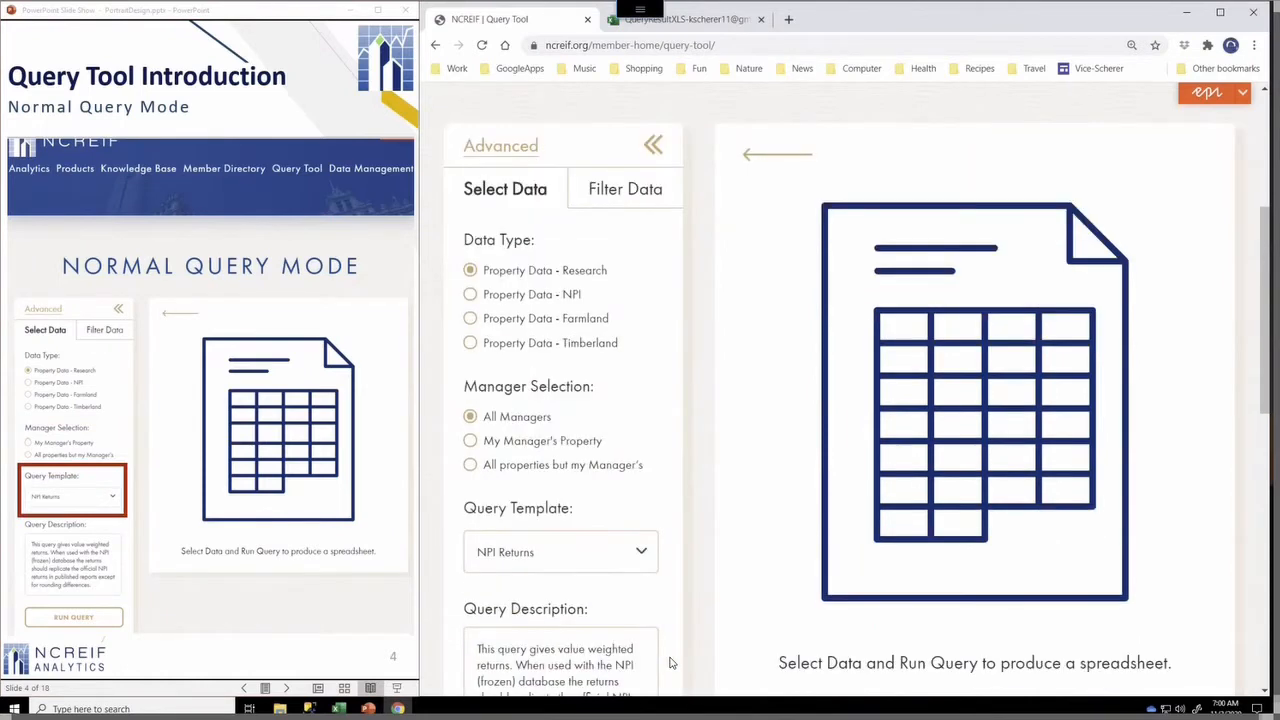
{"action": "scroll", "coordinate": [671, 663], "scroll_direction": "down", "scroll_amount": 3}
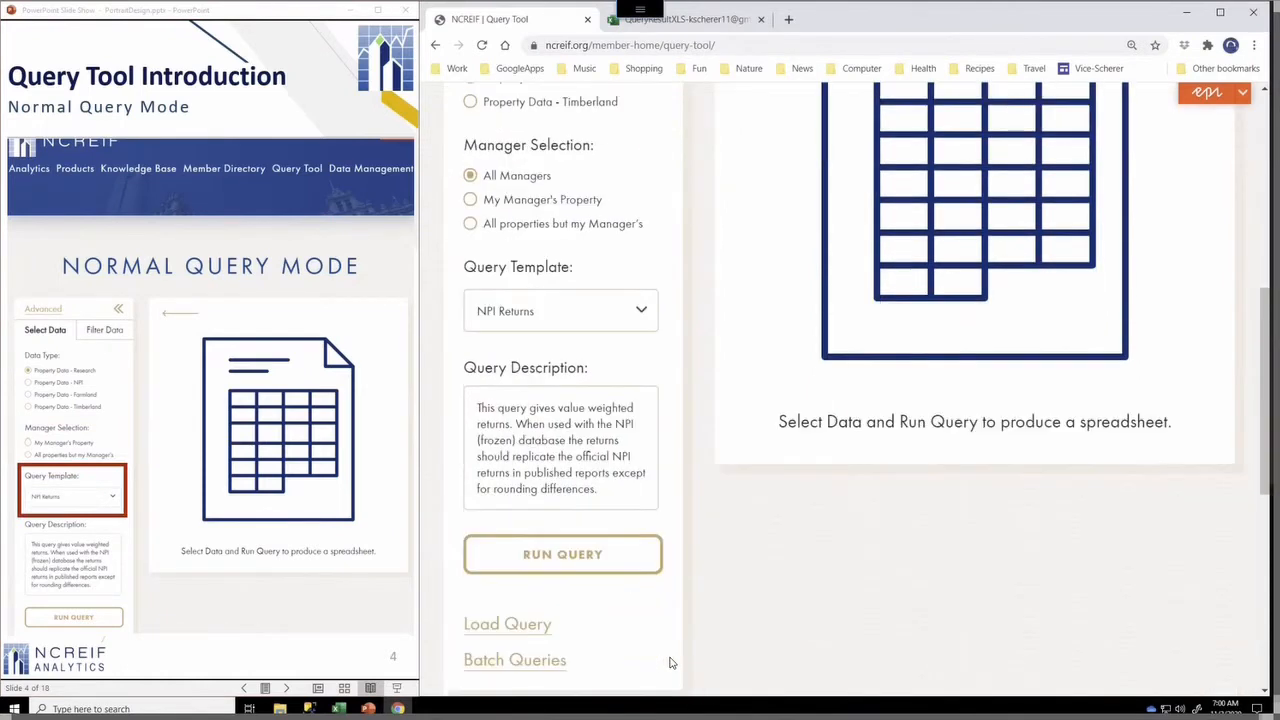
{"action": "left_click", "coordinate": [565, 556]}
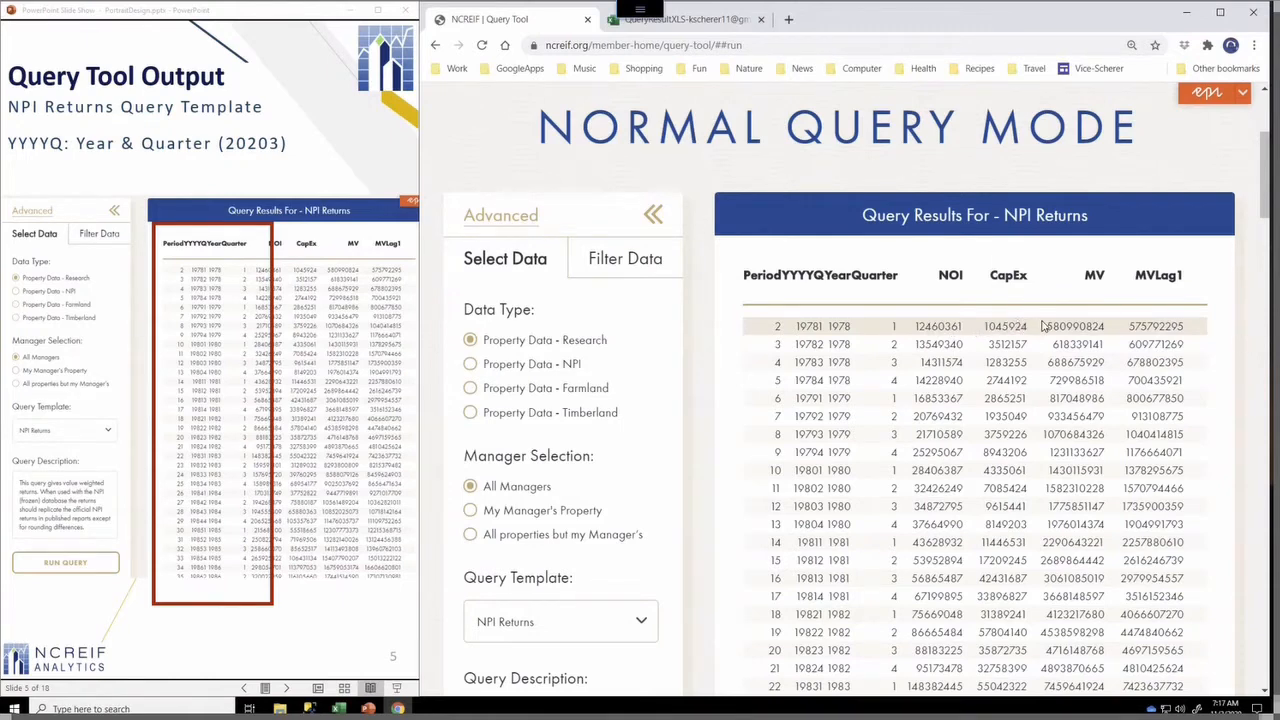
Examine the query results table's columns from period through total return and property count
{"action": "scroll", "coordinate": [1084, 330], "scroll_direction": "right", "scroll_amount": 5}
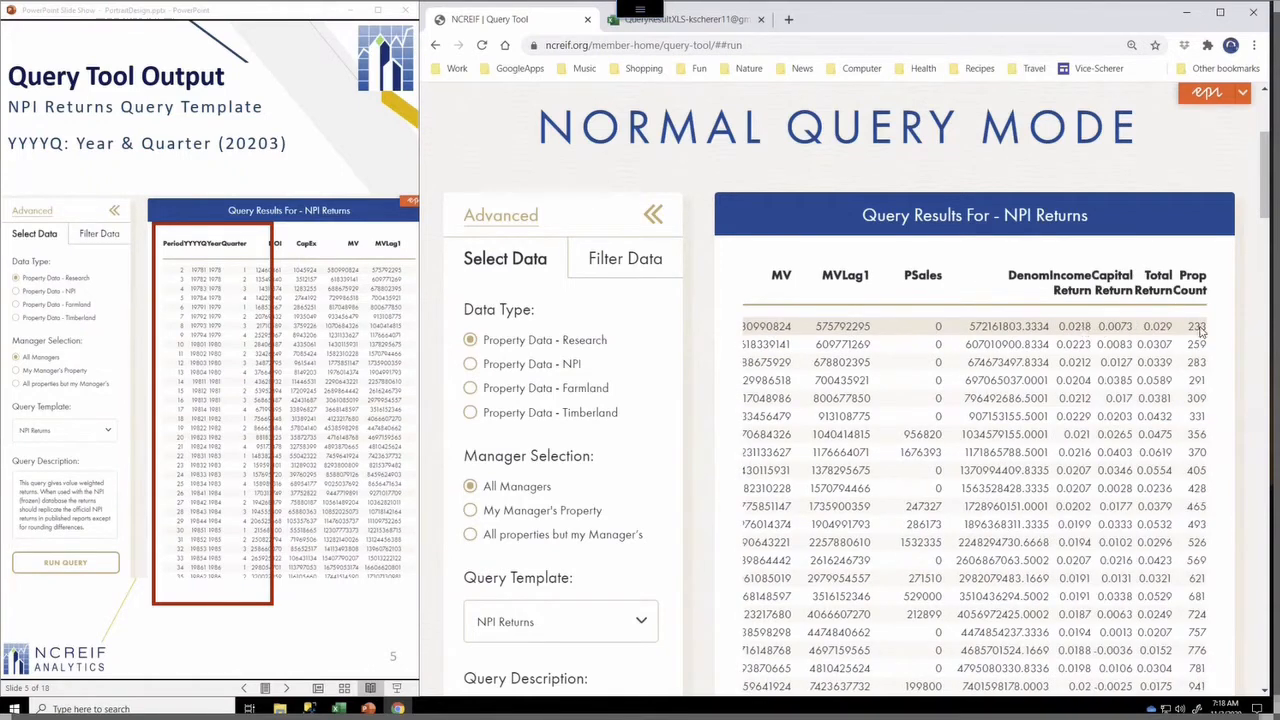
{"action": "scroll", "coordinate": [1150, 334], "scroll_direction": "left", "scroll_amount": 10}
{"action": "scroll", "coordinate": [885, 338], "scroll_direction": "right", "scroll_amount": 1}
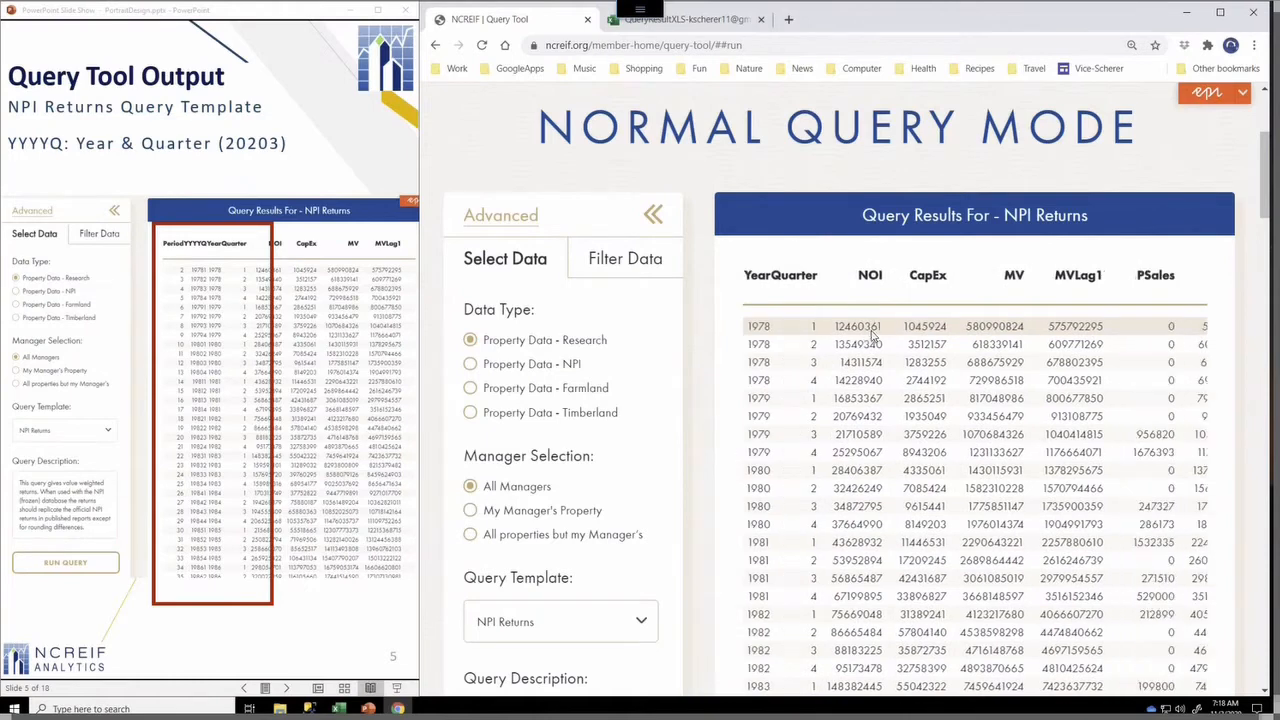
{"action": "left_click", "coordinate": [292, 350]}
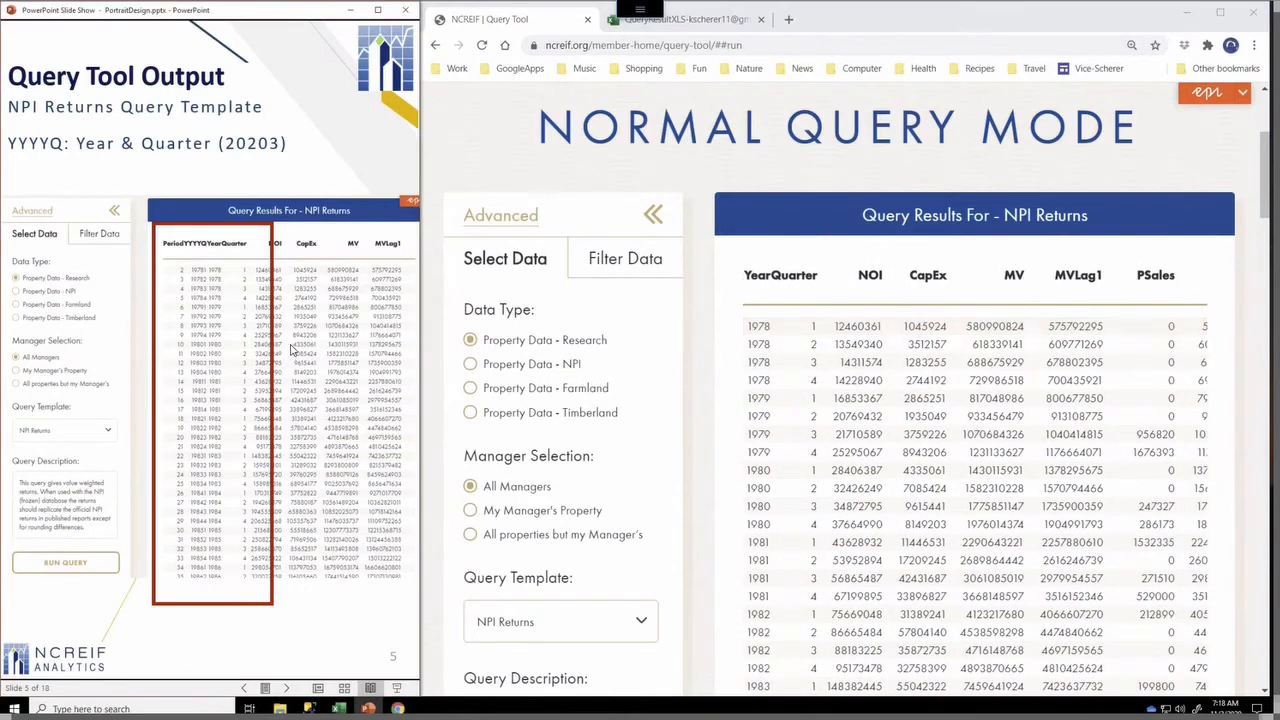
{"action": "left_click", "coordinate": [292, 350]}
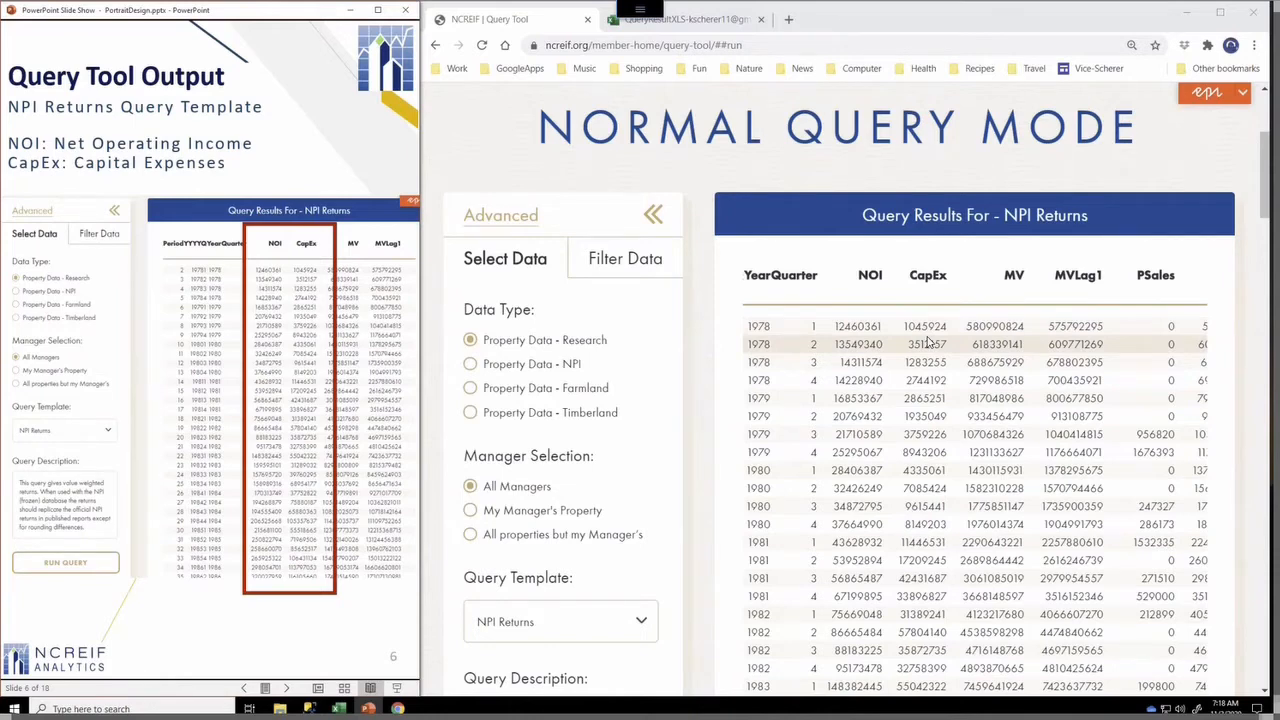
{"action": "left_click", "coordinate": [308, 158]}
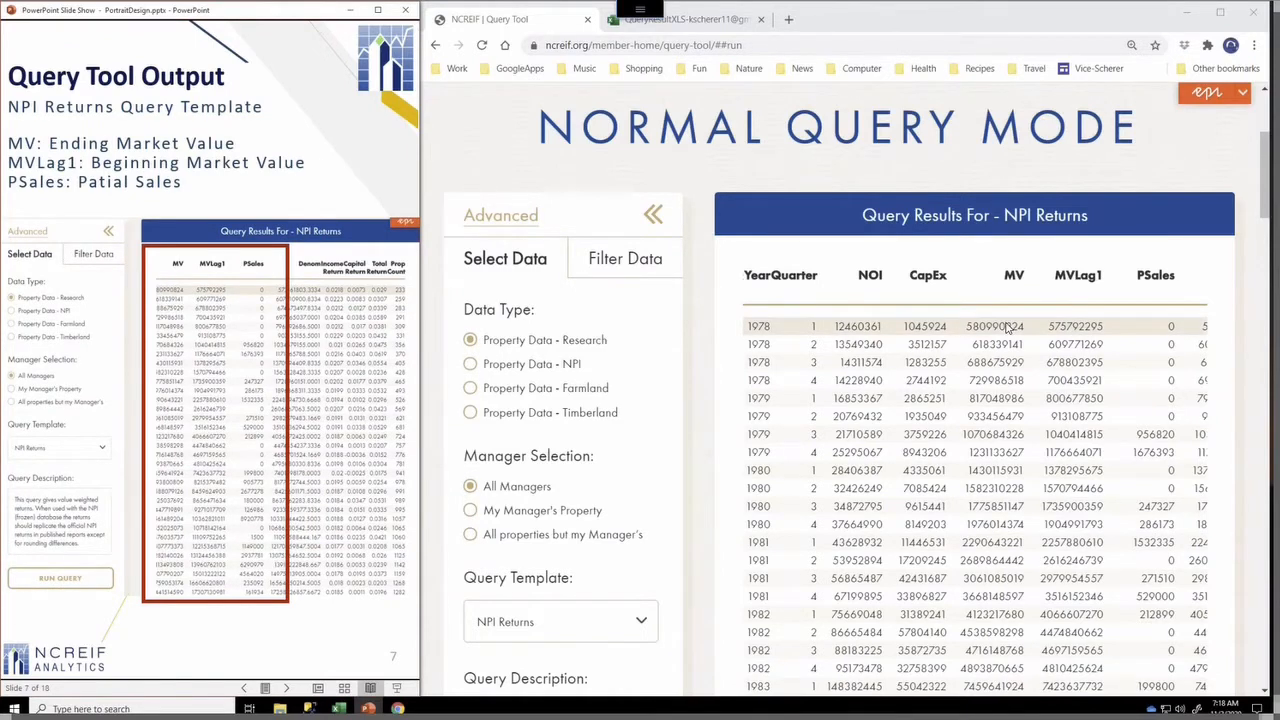
{"action": "scroll", "coordinate": [1008, 328], "scroll_direction": "right", "scroll_amount": 2}
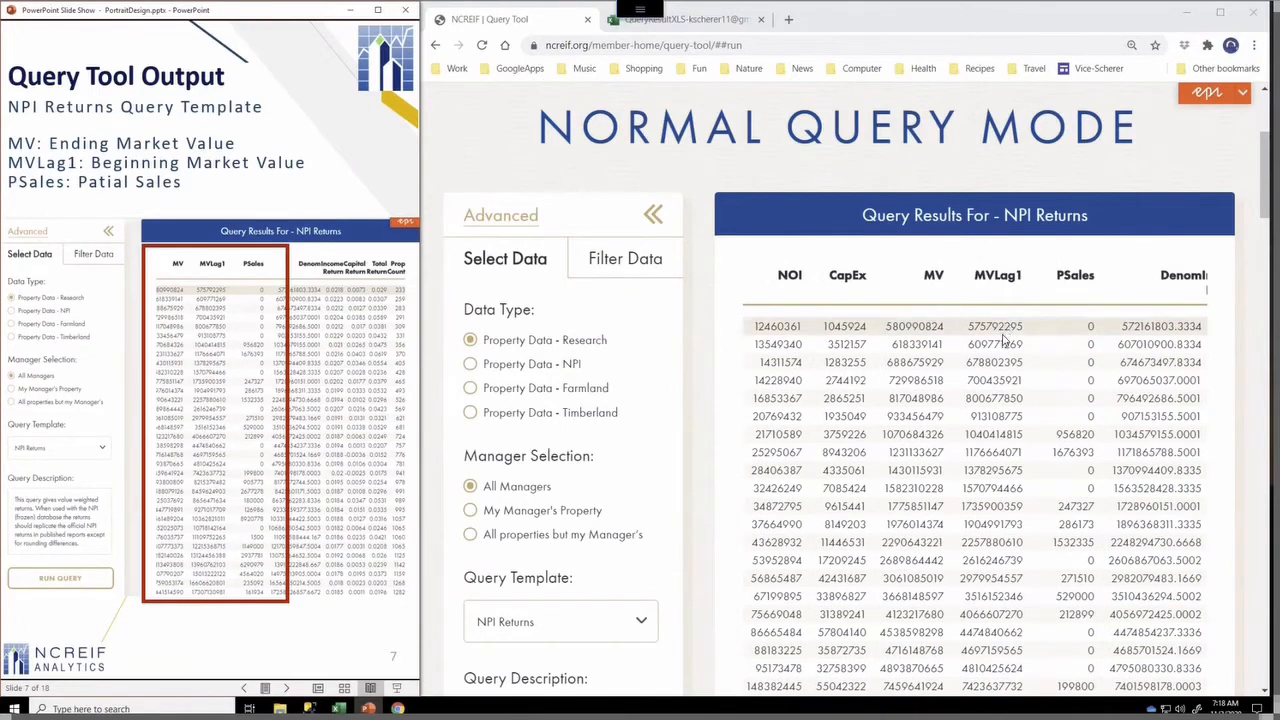
{"action": "scroll", "coordinate": [1003, 340], "scroll_direction": "right", "scroll_amount": 1}
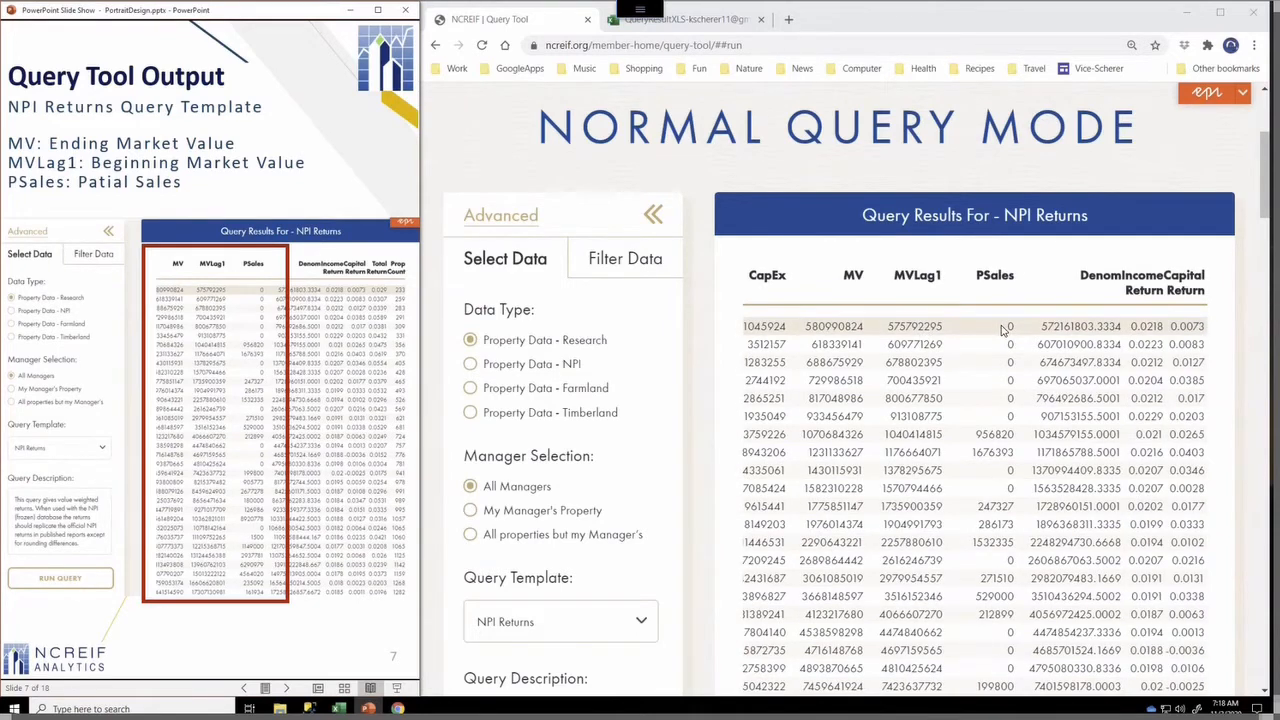
{"action": "scroll", "coordinate": [1003, 330], "scroll_direction": "right", "scroll_amount": 1}
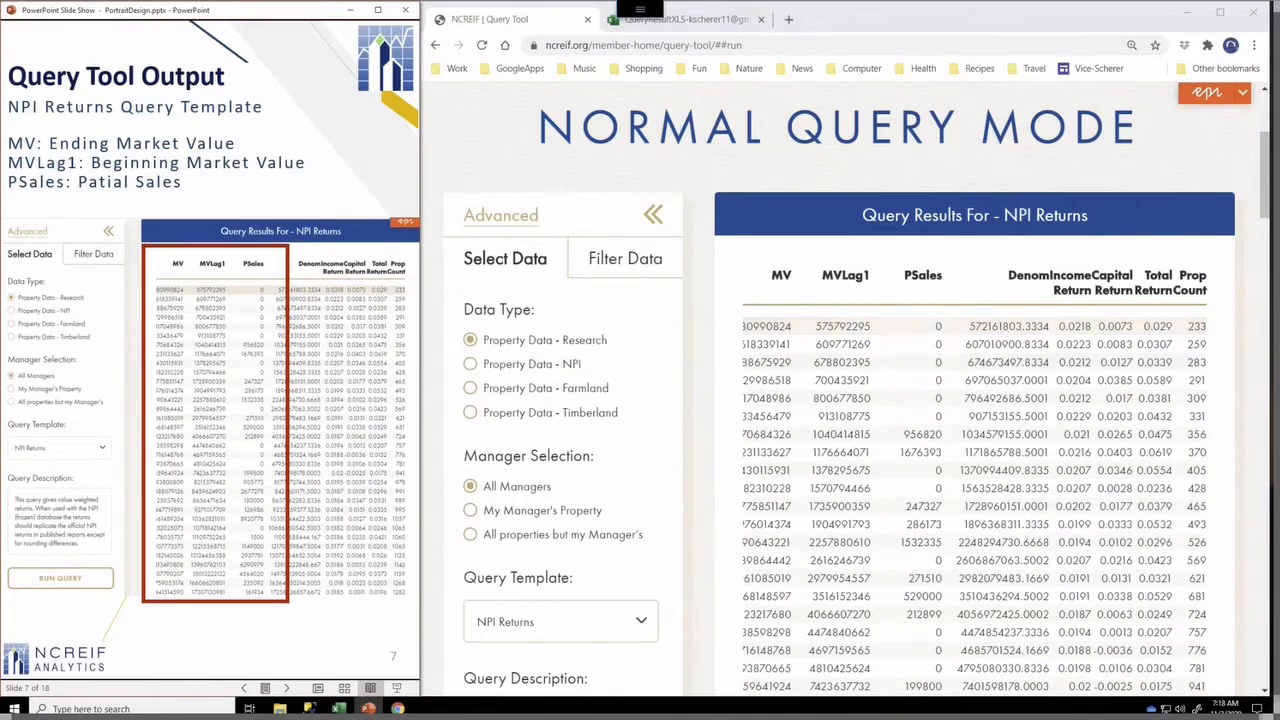
{"action": "left_click", "coordinate": [305, 172]}
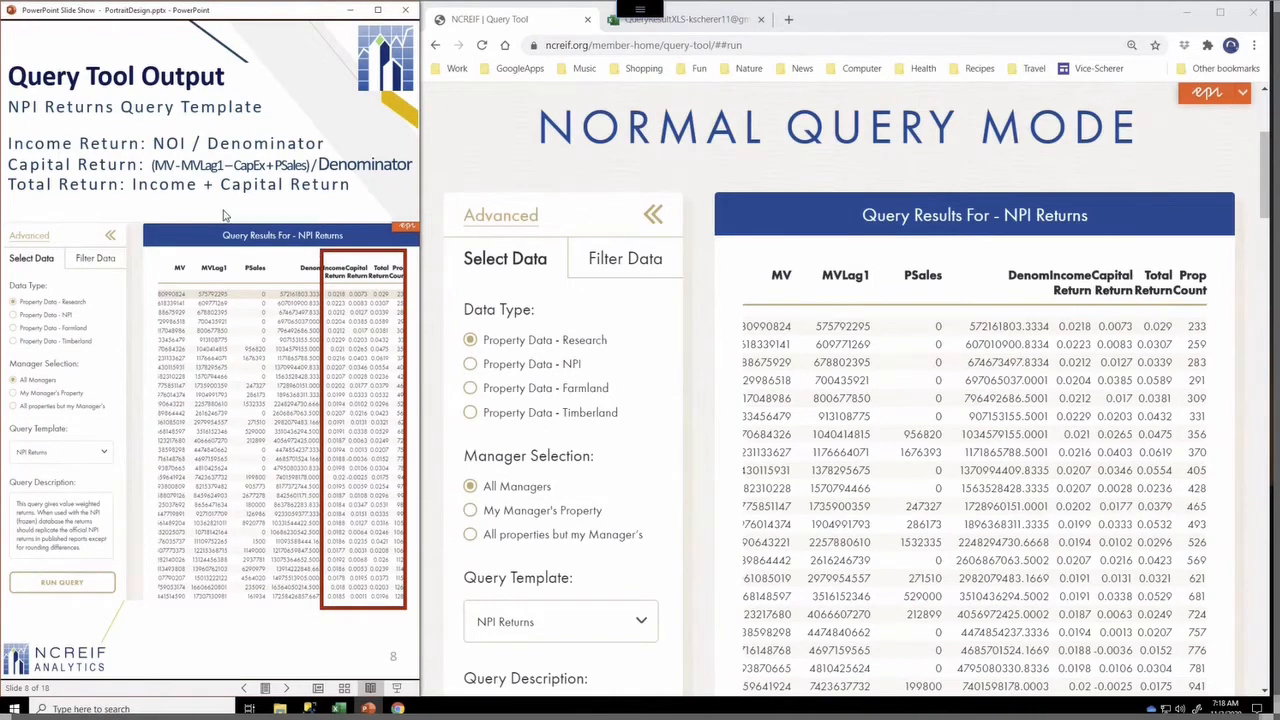
{"action": "left_click", "coordinate": [1108, 120]}
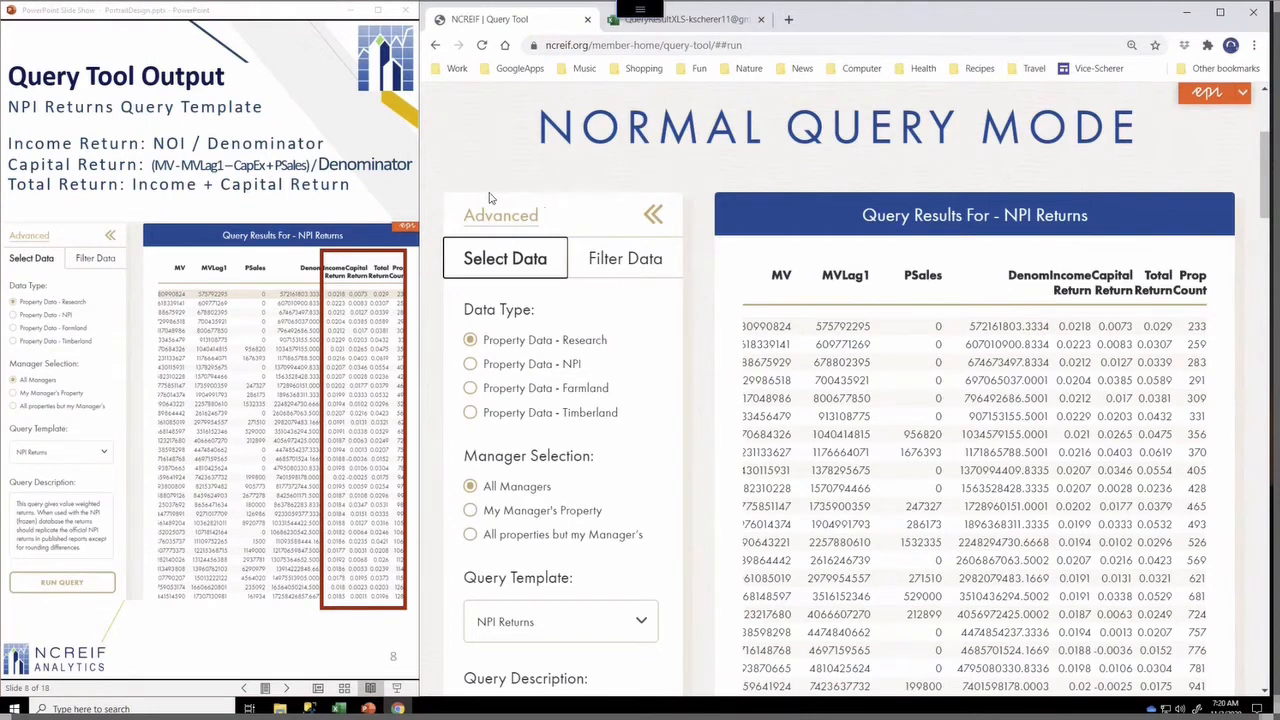
{"action": "left_click", "coordinate": [361, 197]}
{"action": "left_click", "coordinate": [361, 197]}
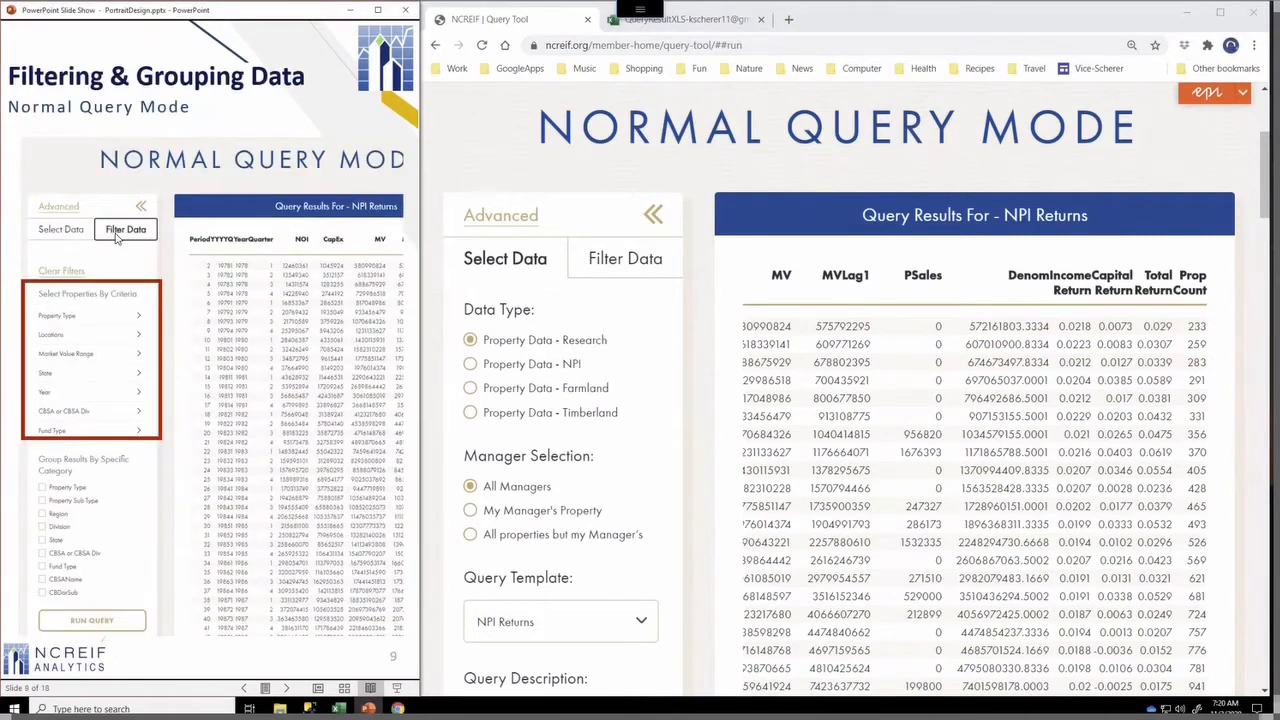
Open the Filter Data panel and review its property criteria and grouping options
{"action": "left_click", "coordinate": [620, 260]}
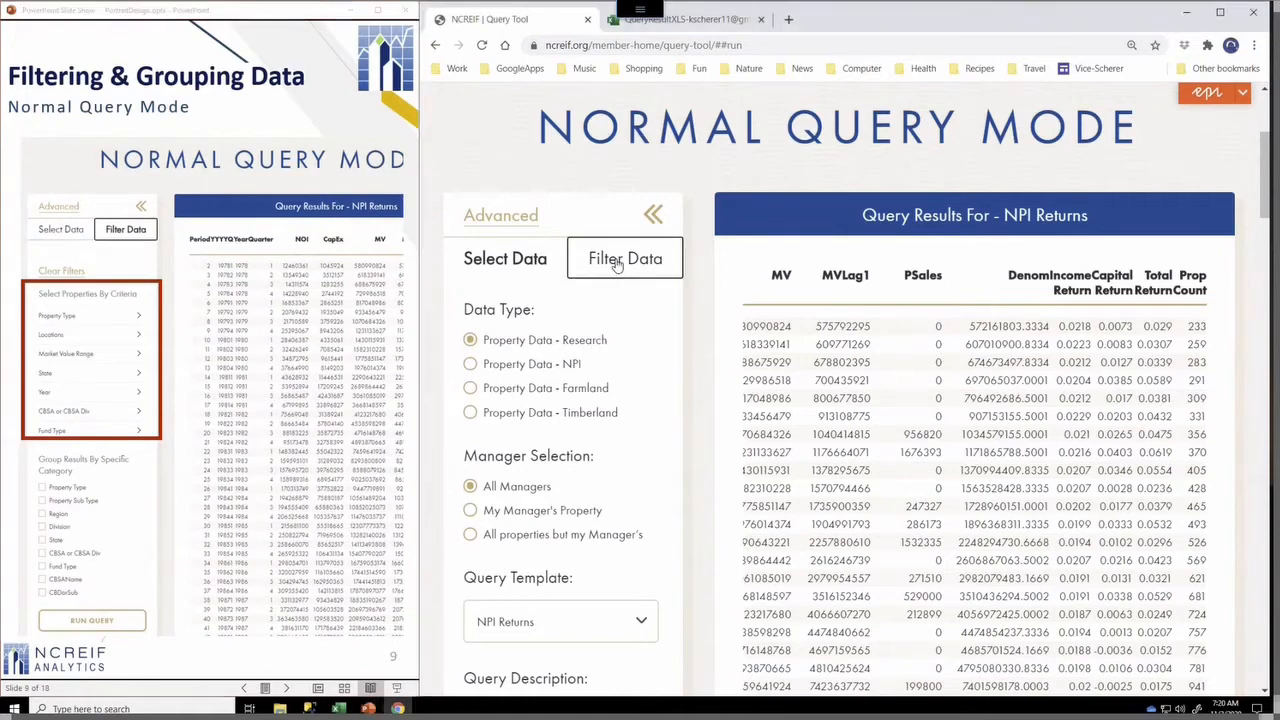
{"action": "left_click", "coordinate": [617, 262]}
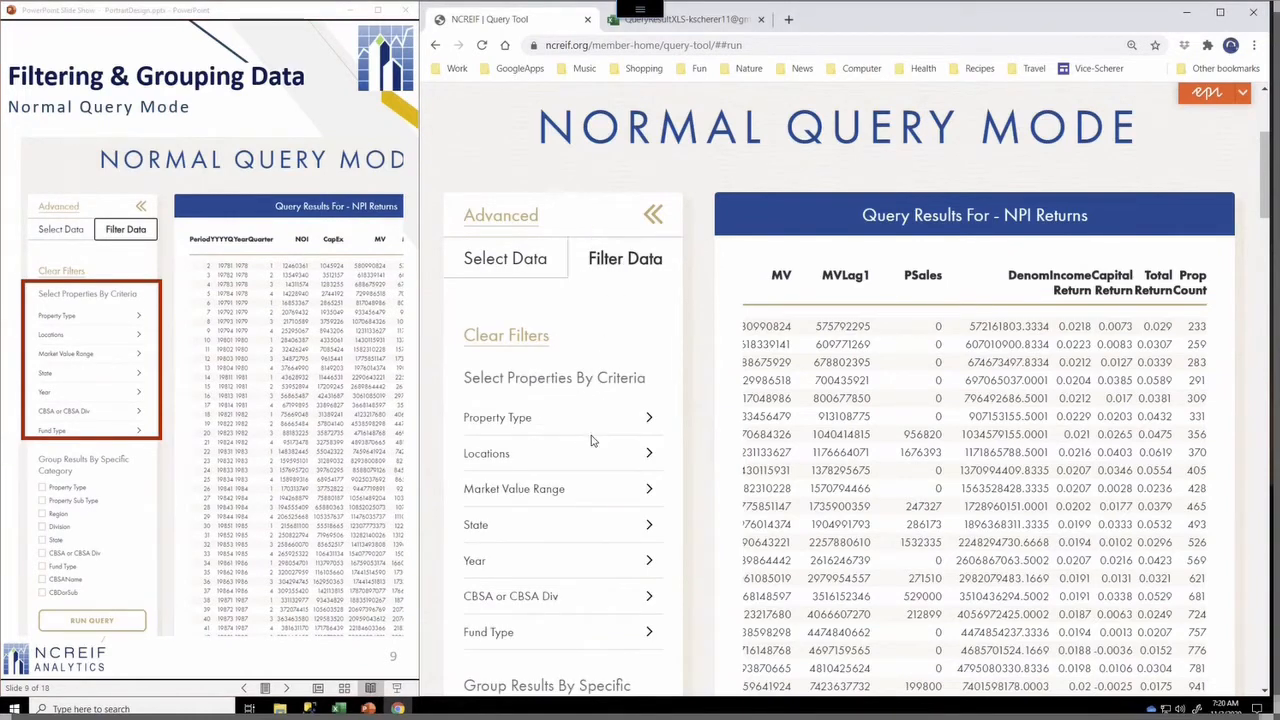
{"action": "scroll", "coordinate": [595, 440], "scroll_direction": "down", "scroll_amount": 1}
{"action": "scroll", "coordinate": [567, 395], "scroll_direction": "down", "scroll_amount": 3}
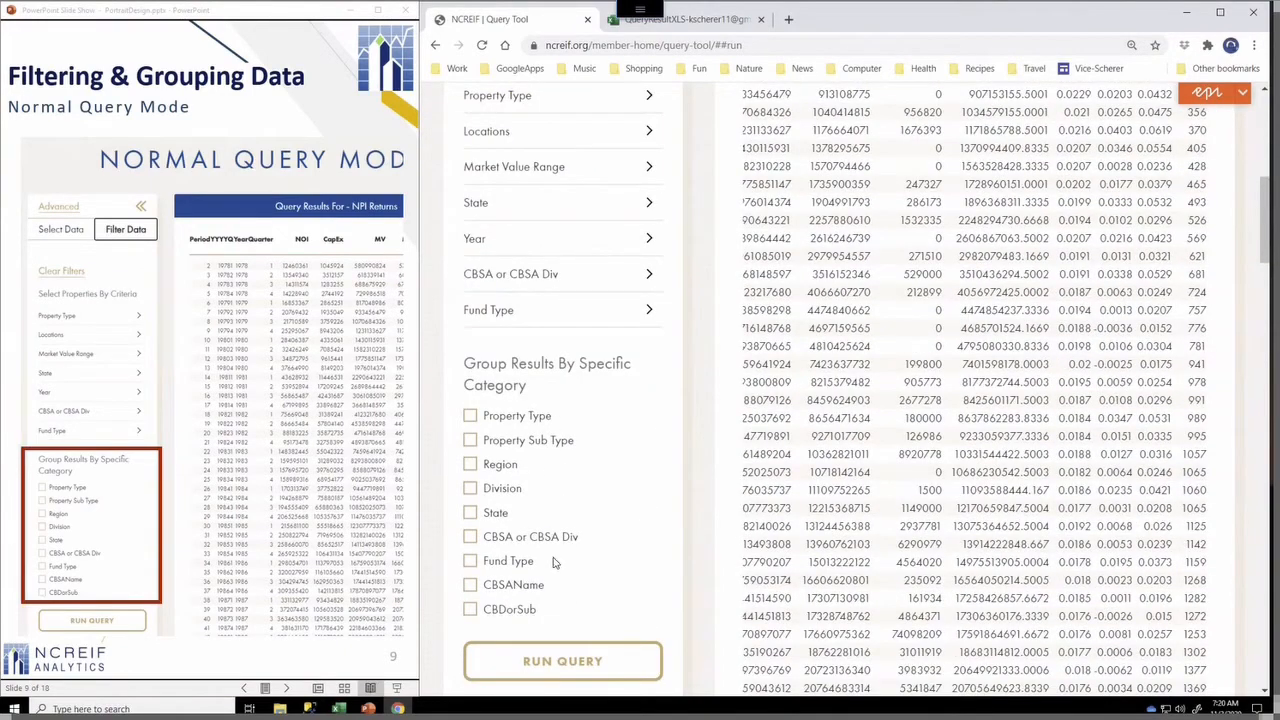
{"action": "scroll", "coordinate": [555, 562], "scroll_direction": "up", "scroll_amount": 4}
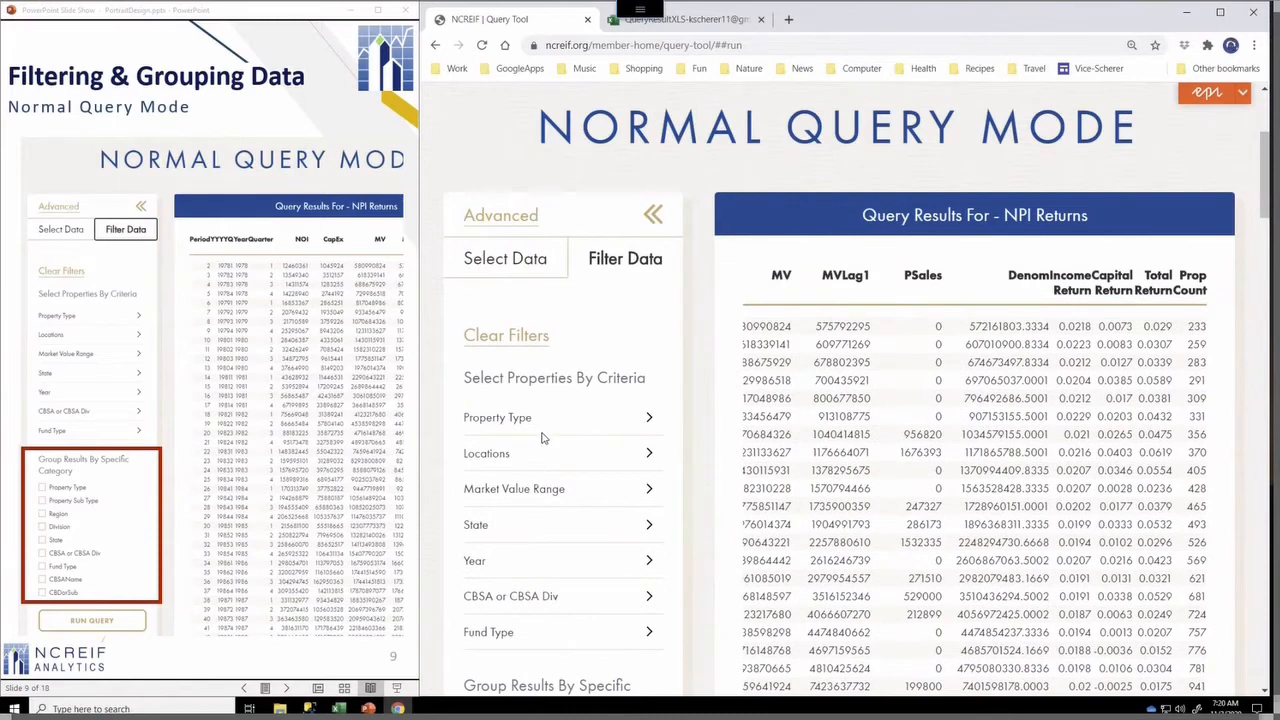
{"action": "left_click", "coordinate": [310, 130]}
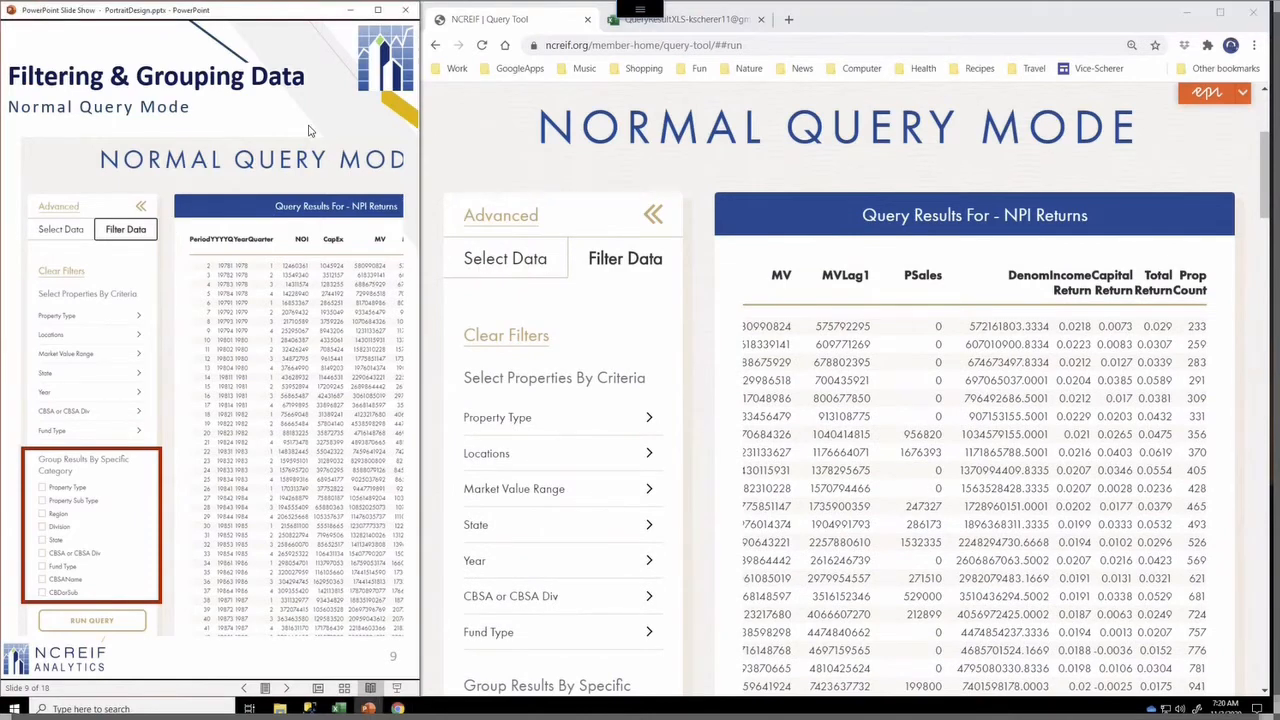
{"action": "left_click", "coordinate": [310, 130]}
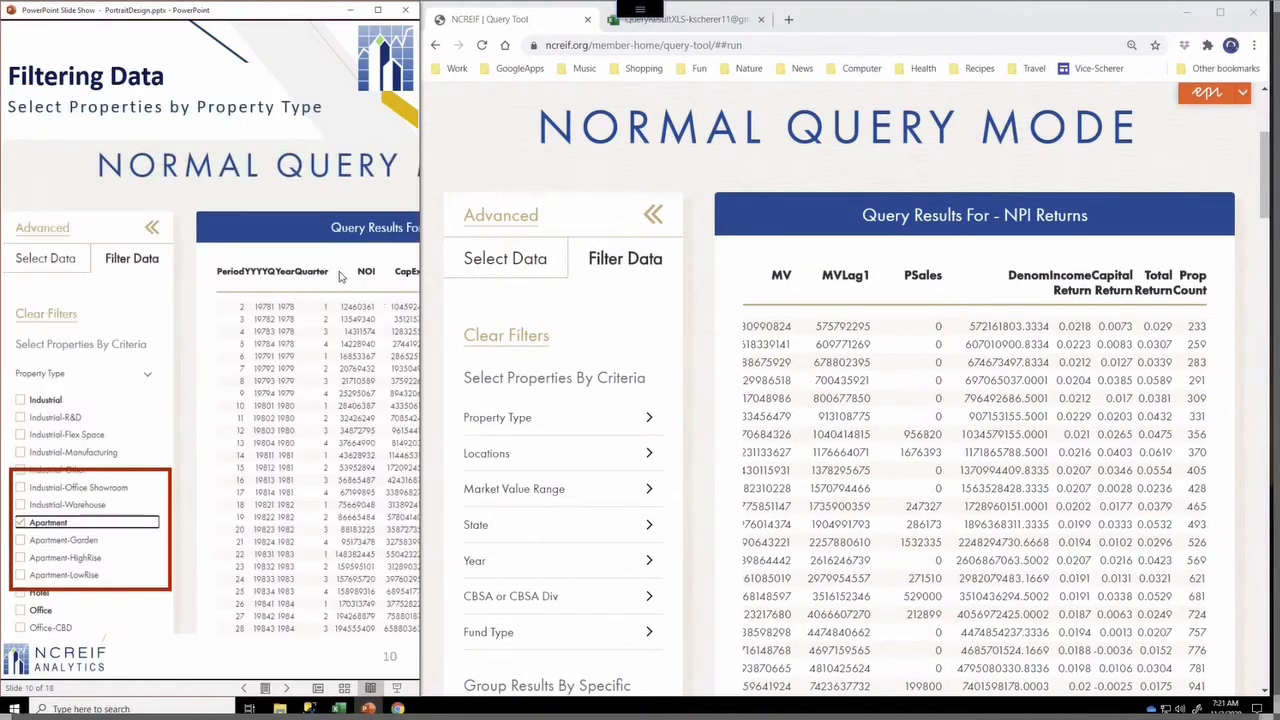
Expand the Property Type criterion and select Apartment as the filter
{"action": "left_click", "coordinate": [603, 343]}
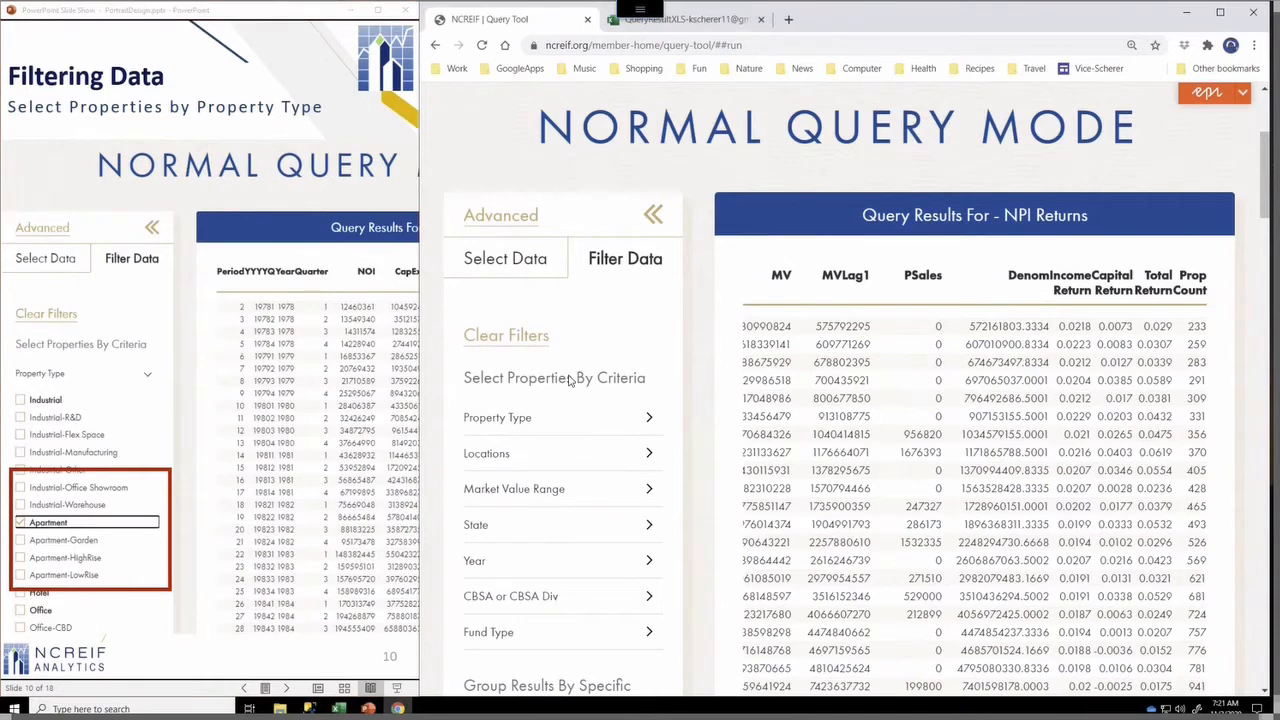
{"action": "left_click", "coordinate": [533, 419]}
{"action": "scroll", "coordinate": [543, 512], "scroll_direction": "down", "scroll_amount": 2}
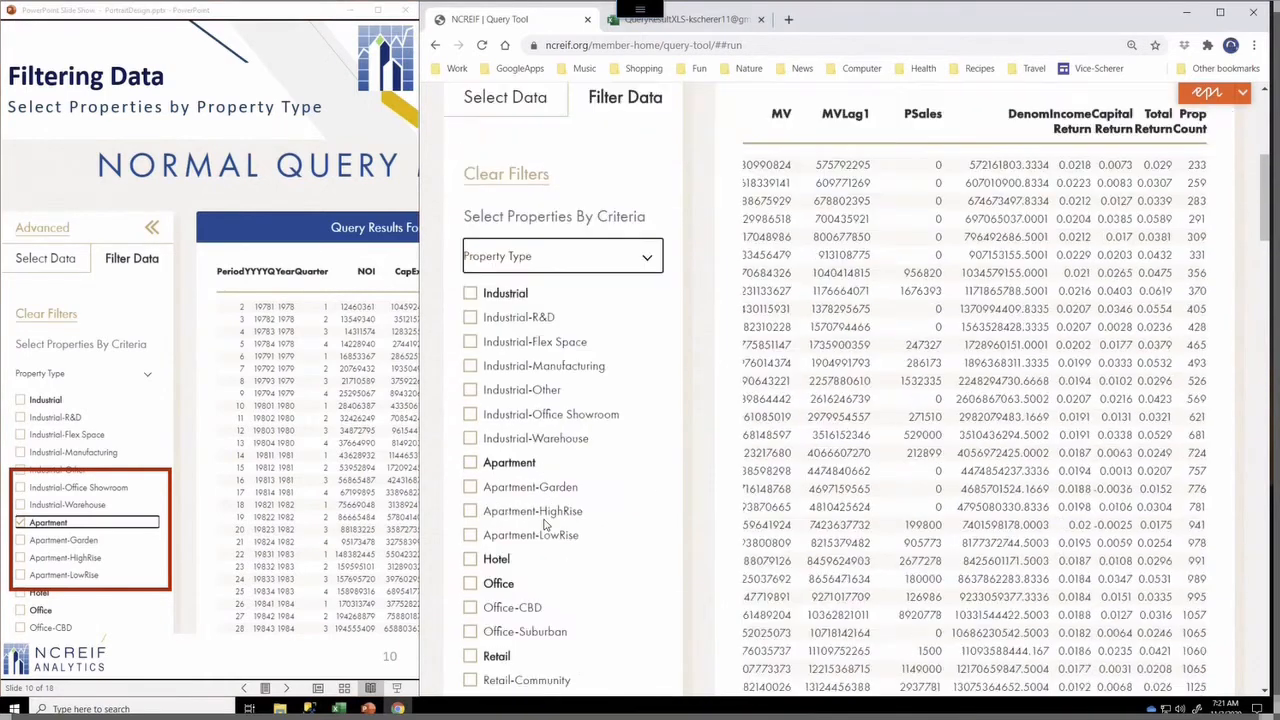
{"action": "left_click", "coordinate": [471, 465]}
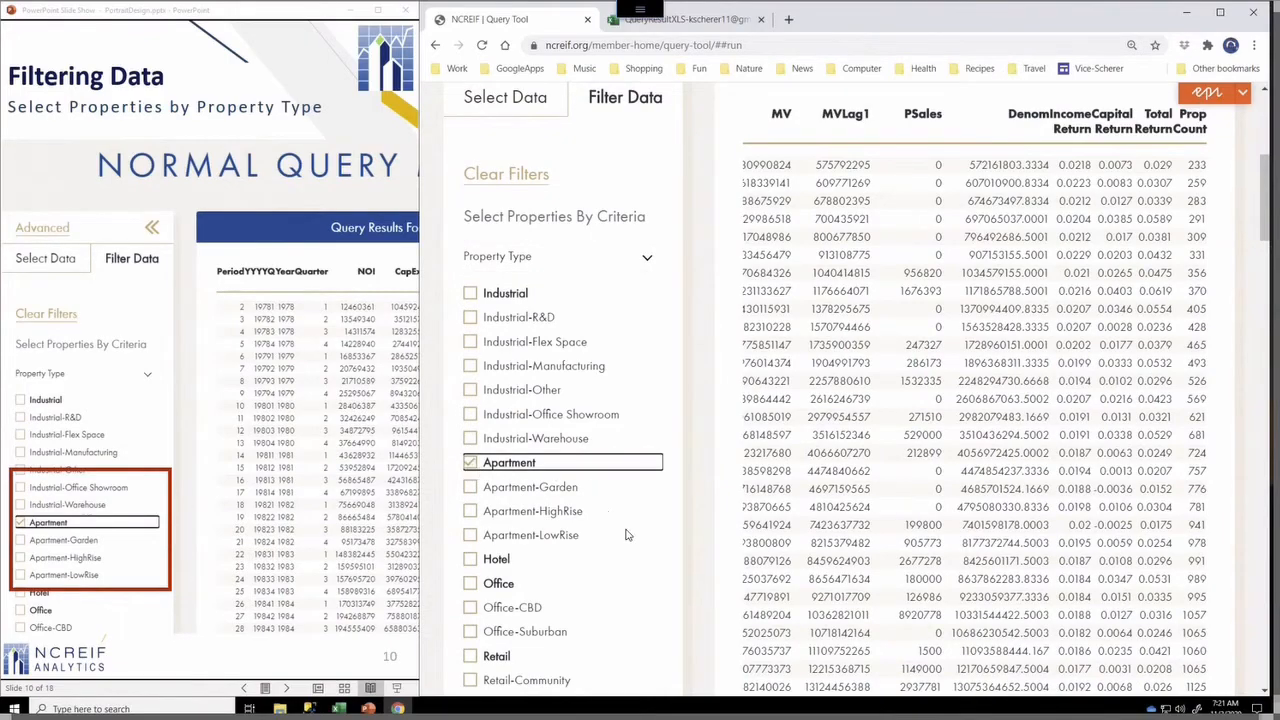
Run the query filtered to Apartment properties and scroll across its result columns
{"action": "scroll", "coordinate": [697, 575], "scroll_direction": "down", "scroll_amount": 10}
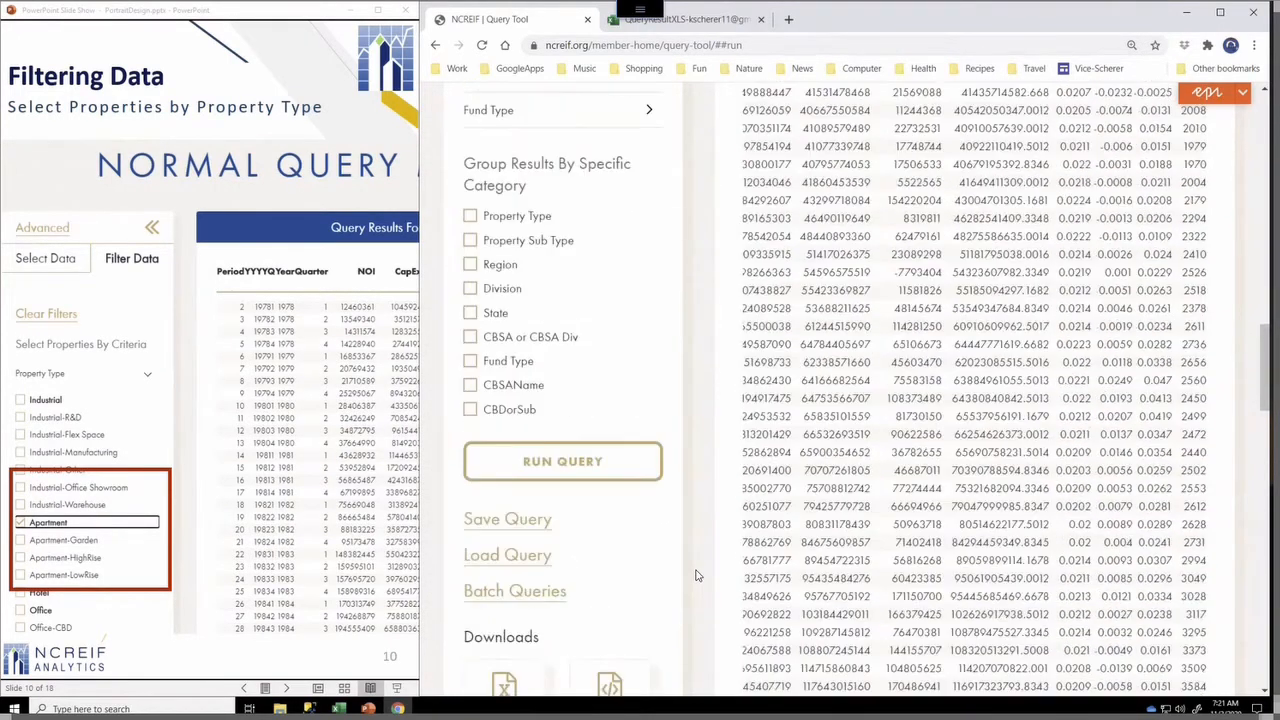
{"action": "left_click", "coordinate": [620, 466]}
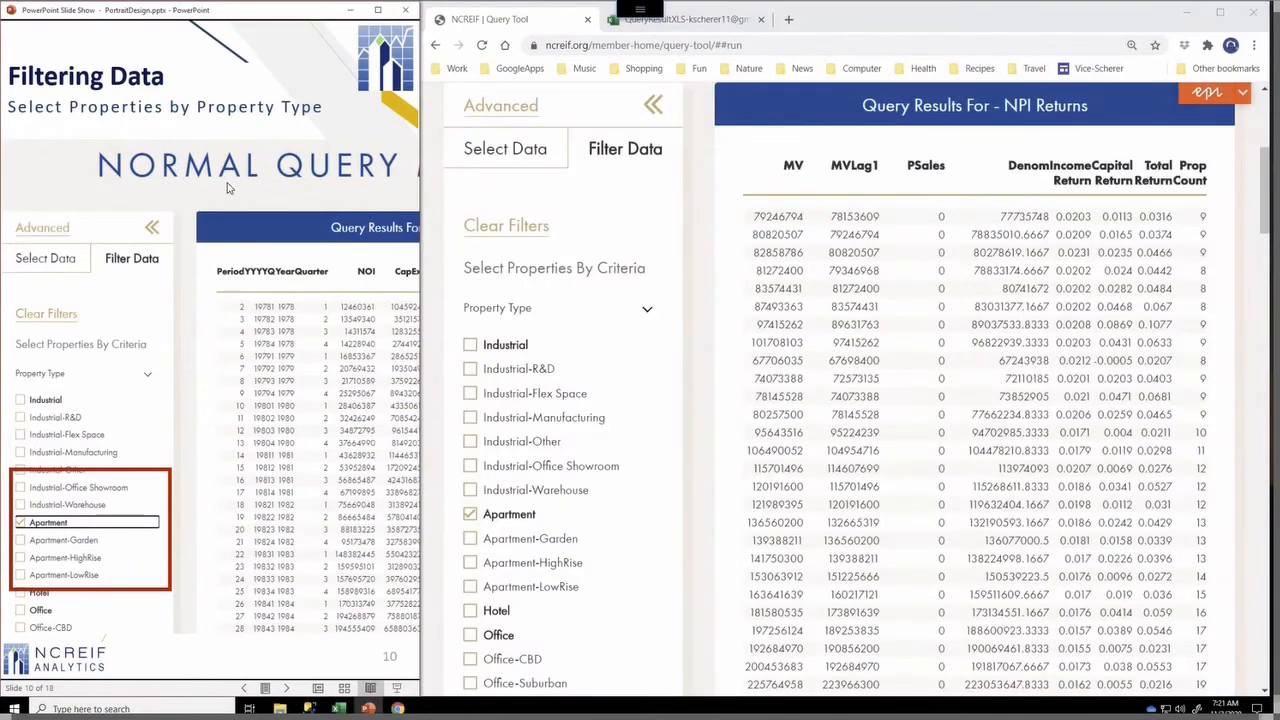
{"action": "left_click", "coordinate": [228, 188]}
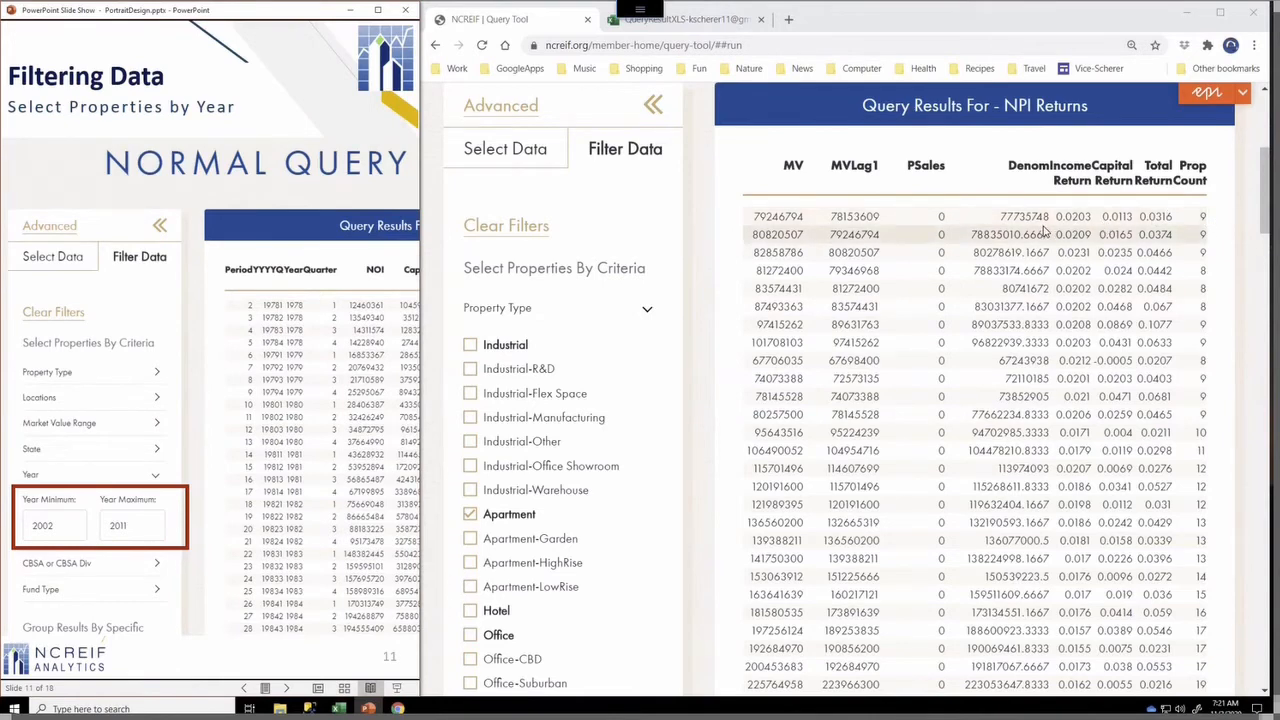
{"action": "scroll", "coordinate": [1043, 232], "scroll_direction": "left", "scroll_amount": 2}
{"action": "scroll", "coordinate": [1043, 232], "scroll_direction": "left", "scroll_amount": 4}
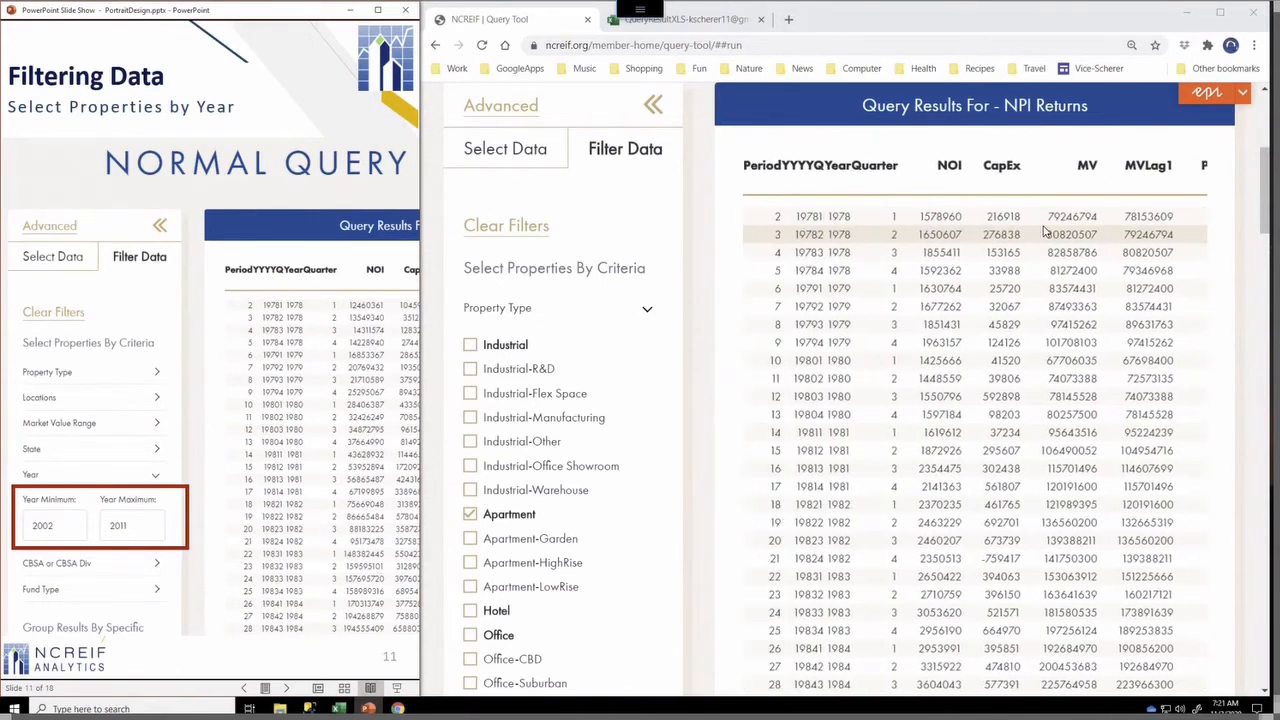
{"action": "scroll", "coordinate": [1043, 232], "scroll_direction": "right", "scroll_amount": 5}
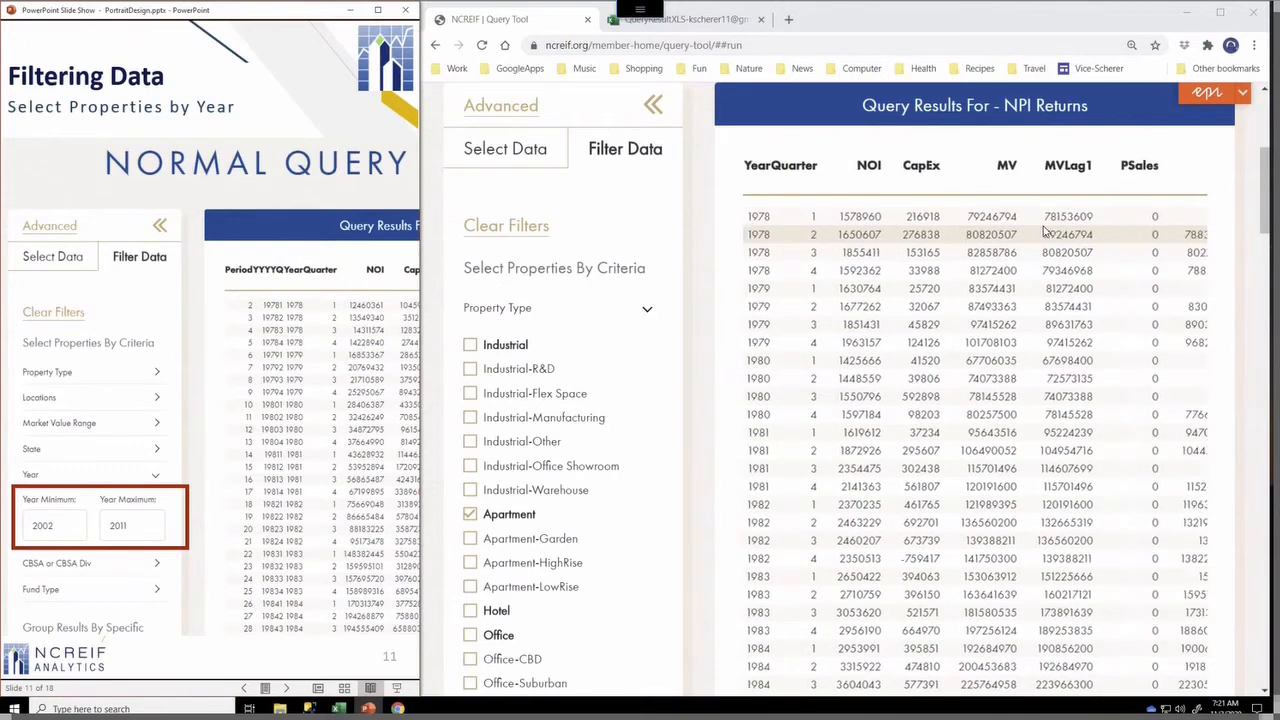
{"action": "scroll", "coordinate": [1043, 232], "scroll_direction": "right", "scroll_amount": 1}
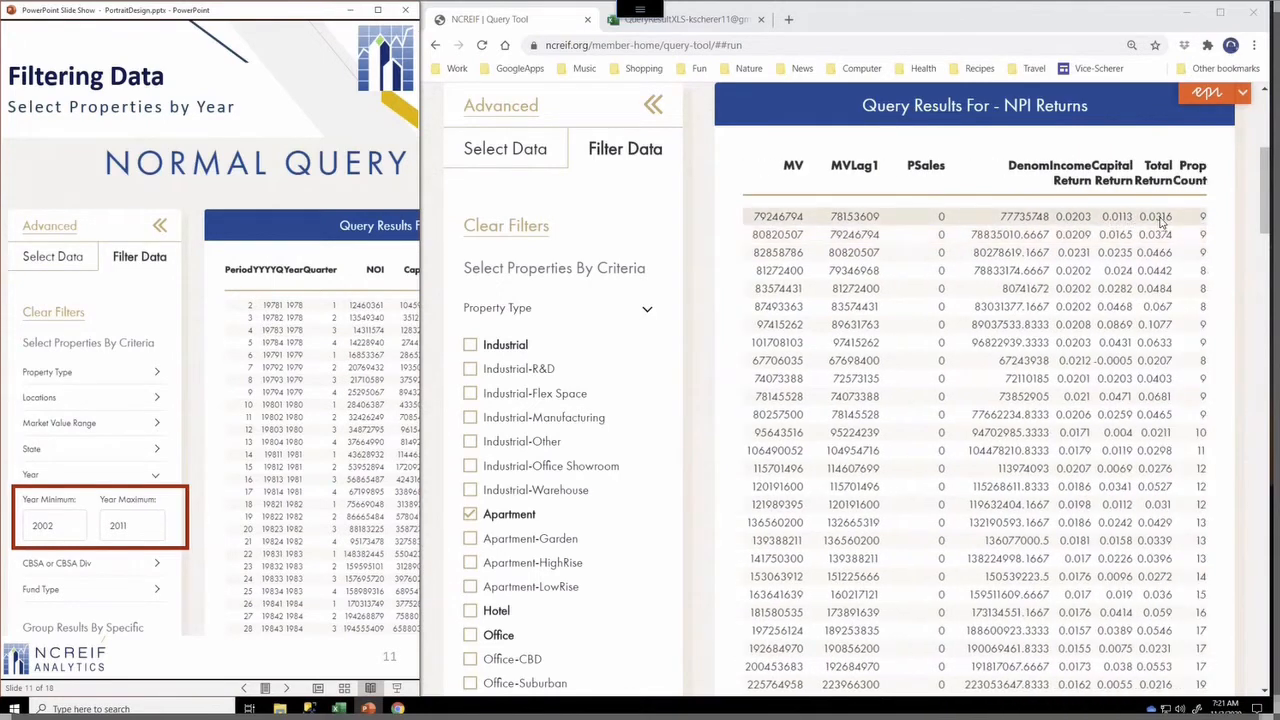
Collapse Property Type, filter years from 2002 to 2011, and rerun the query
{"action": "left_click", "coordinate": [646, 308]}
{"action": "left_click", "coordinate": [648, 452]}
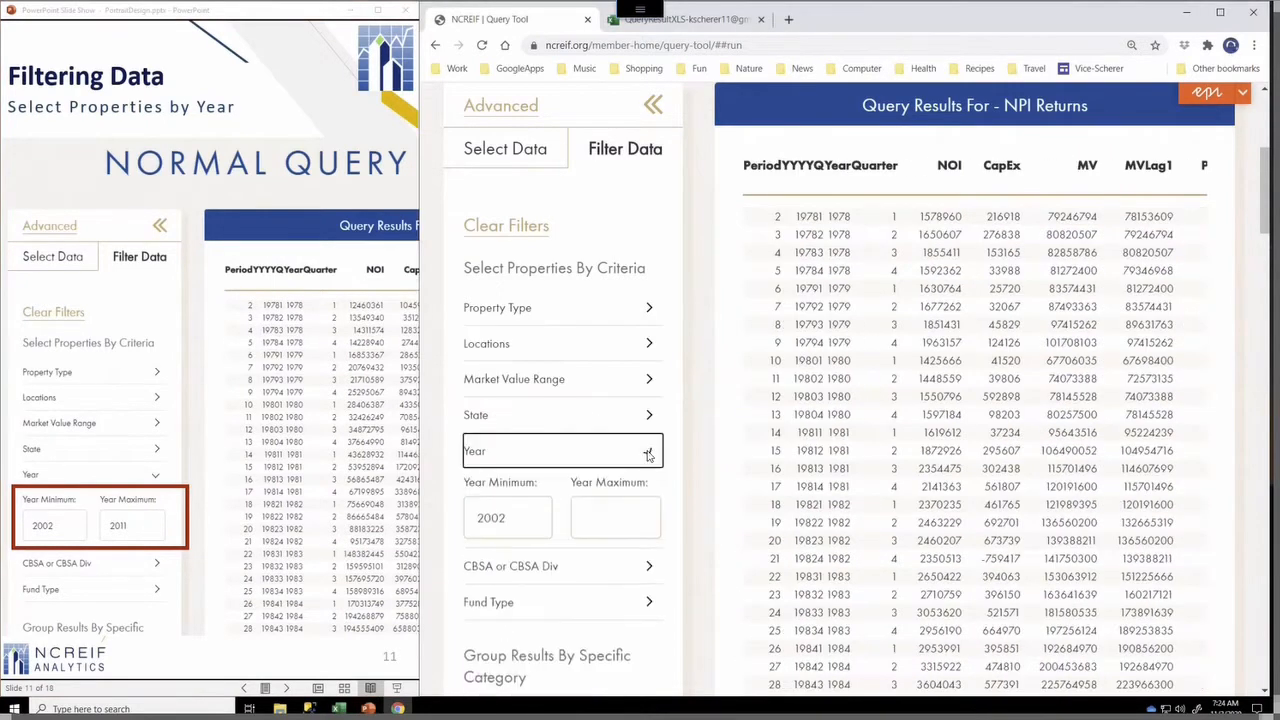
{"action": "left_click", "coordinate": [525, 526]}
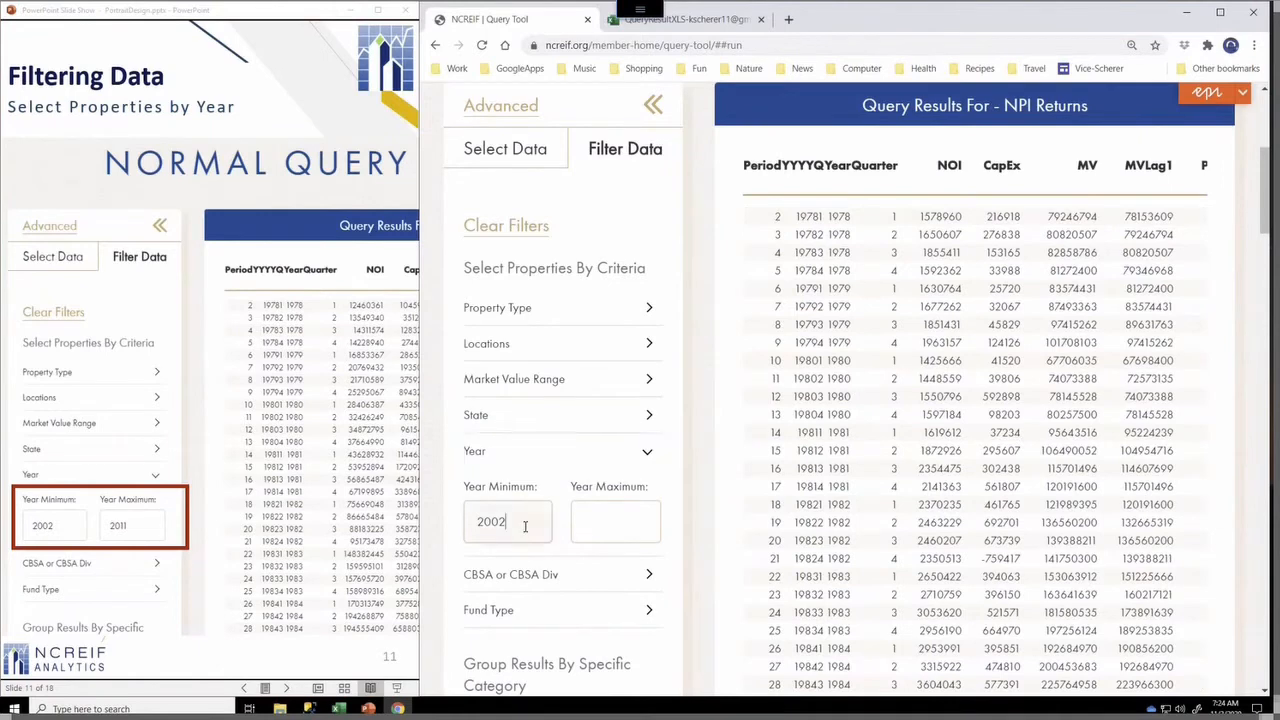
{"action": "left_click", "coordinate": [605, 528]}
{"action": "type", "text": "2"}
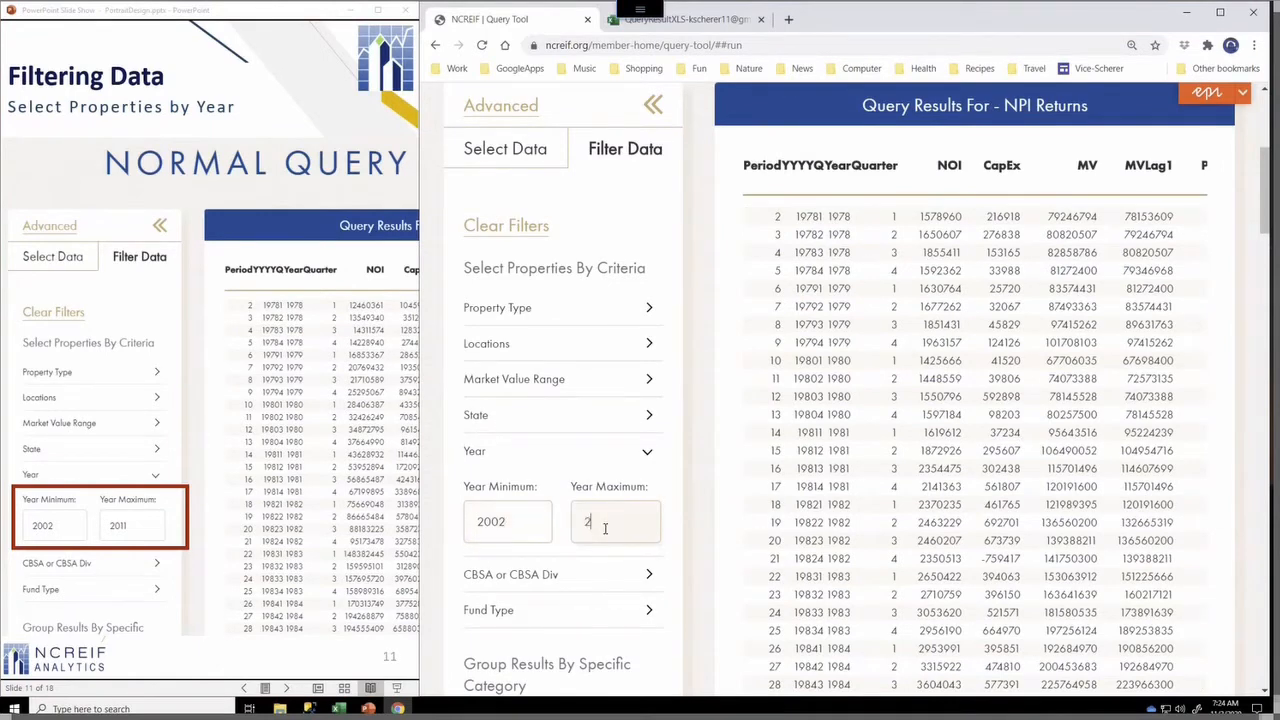
{"action": "type", "text": "011"}
{"action": "scroll", "coordinate": [645, 493], "scroll_direction": "down", "scroll_amount": 5}
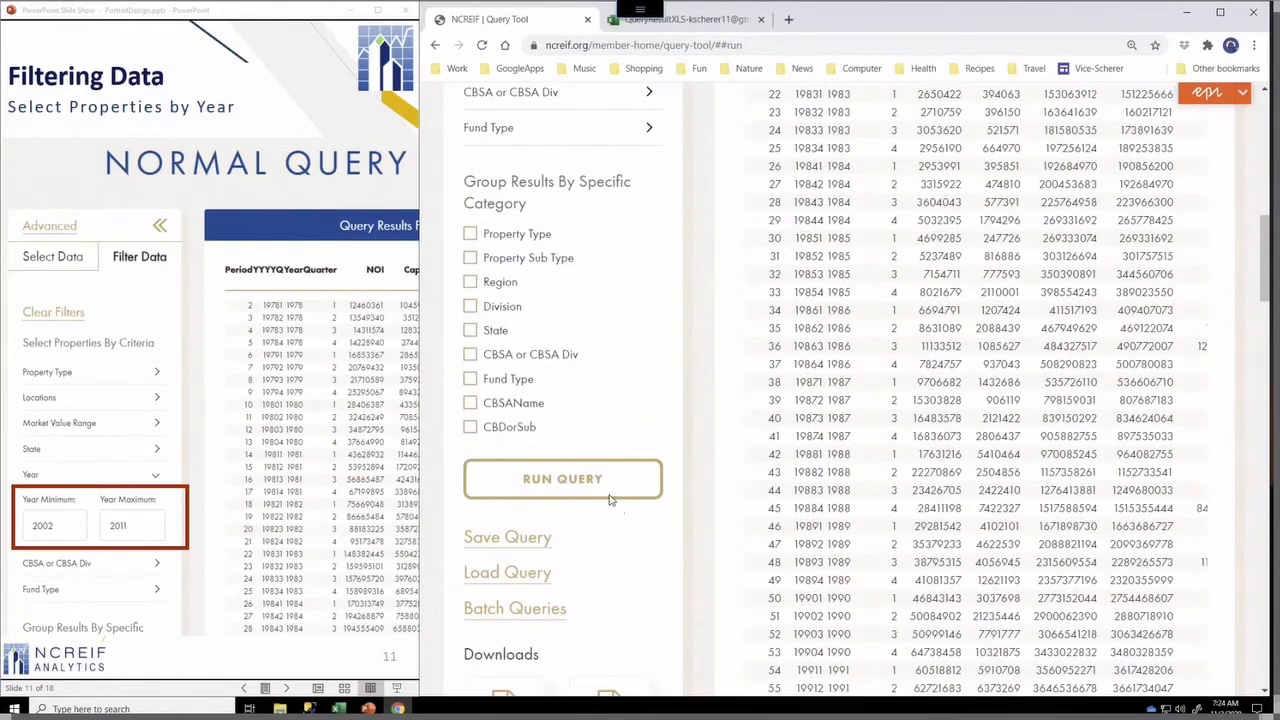
{"action": "left_click", "coordinate": [608, 490]}
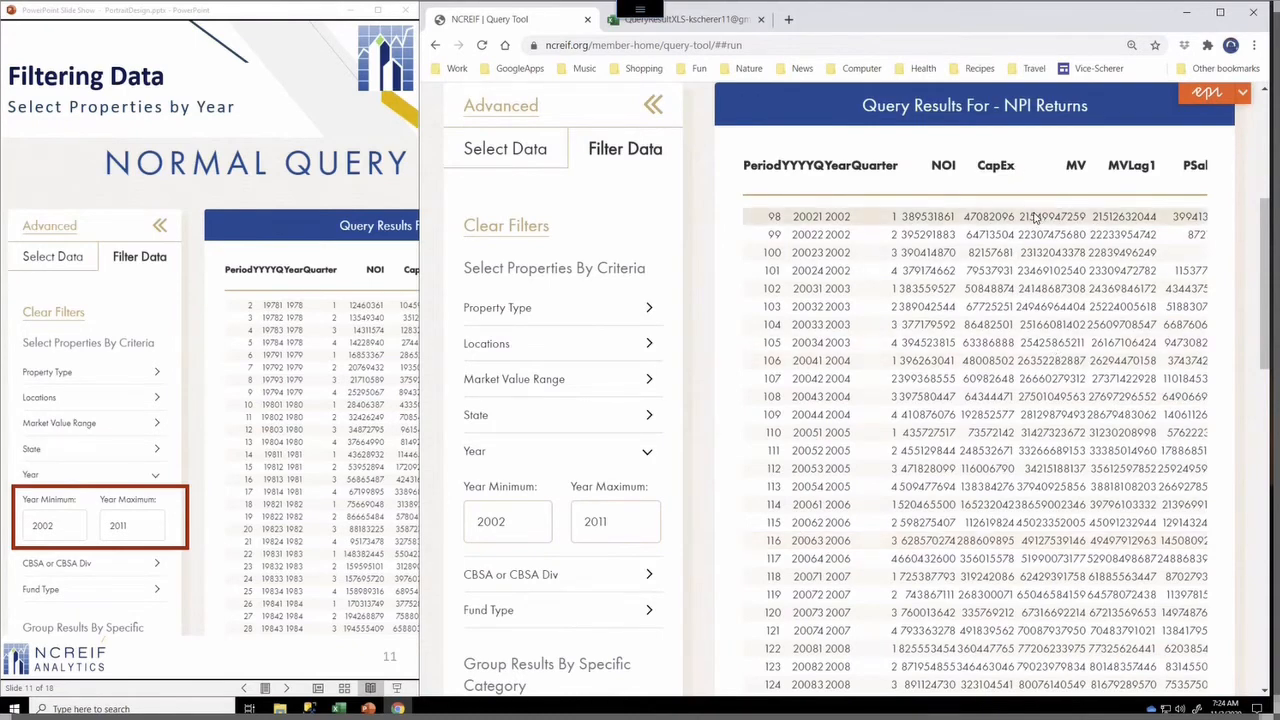
Scroll through the 2002–2011 results across their columns and down to the last rows
{"action": "scroll", "coordinate": [1035, 216], "scroll_direction": "right", "scroll_amount": 5}
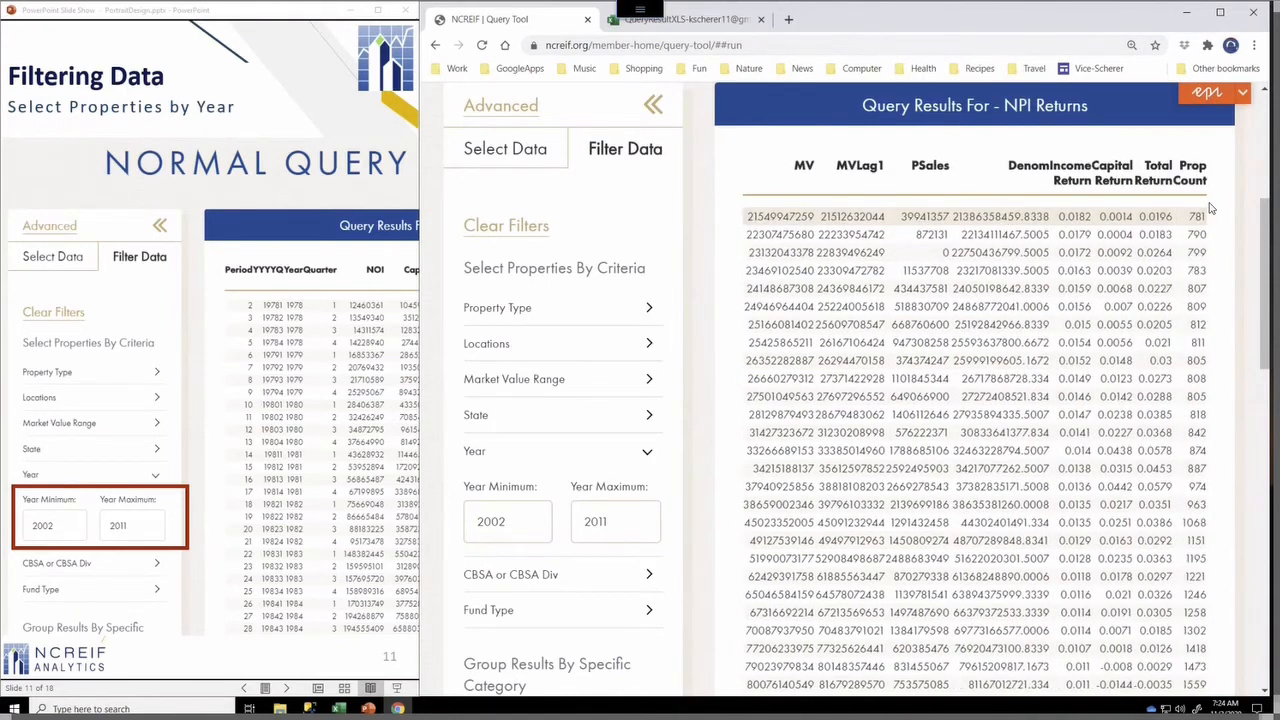
{"action": "scroll", "coordinate": [1197, 222], "scroll_direction": "left", "scroll_amount": 5}
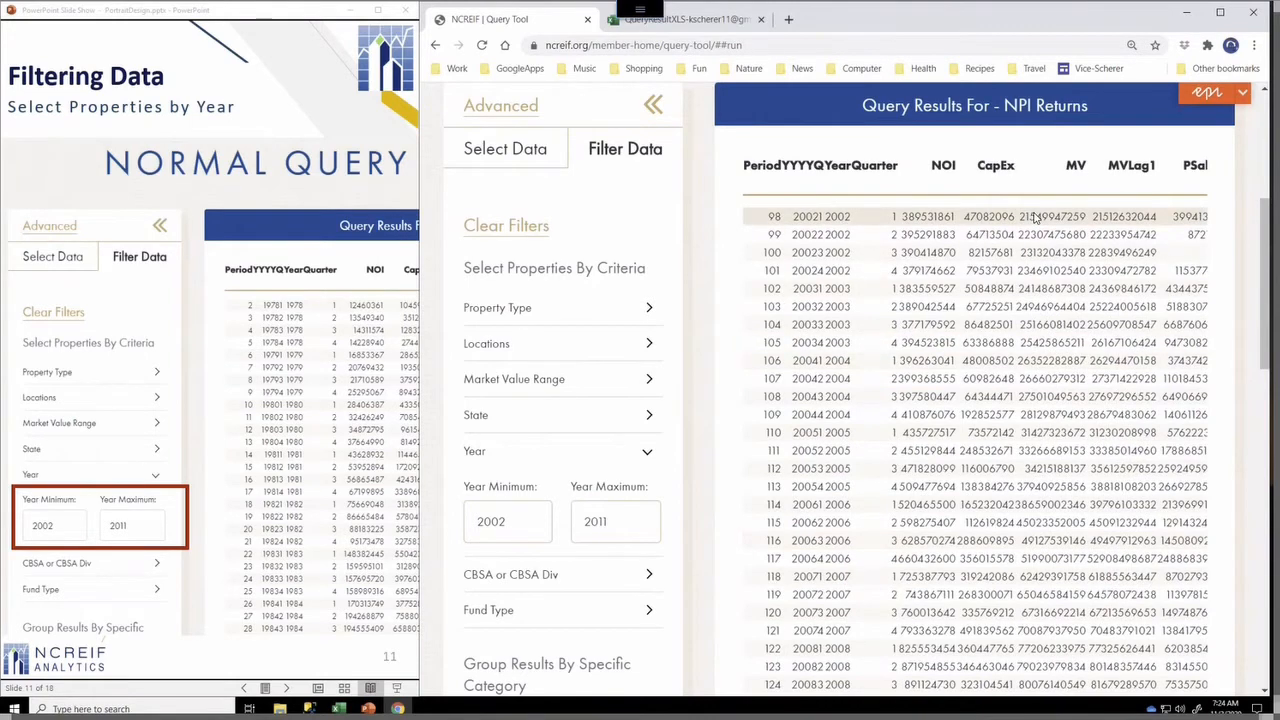
{"action": "scroll", "coordinate": [1035, 216], "scroll_direction": "right", "scroll_amount": 5}
{"action": "scroll", "coordinate": [1191, 222], "scroll_direction": "left", "scroll_amount": 2}
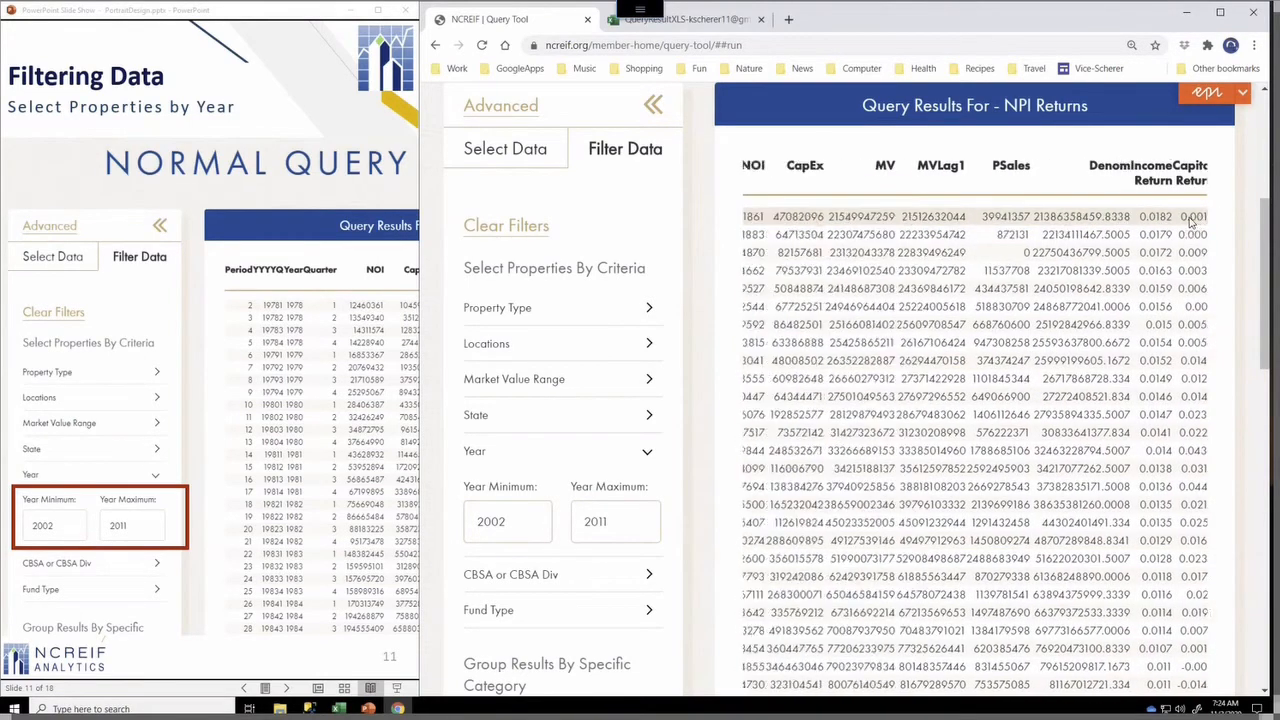
{"action": "scroll", "coordinate": [1191, 222], "scroll_direction": "left", "scroll_amount": 3}
{"action": "scroll", "coordinate": [800, 236], "scroll_direction": "right", "scroll_amount": 1}
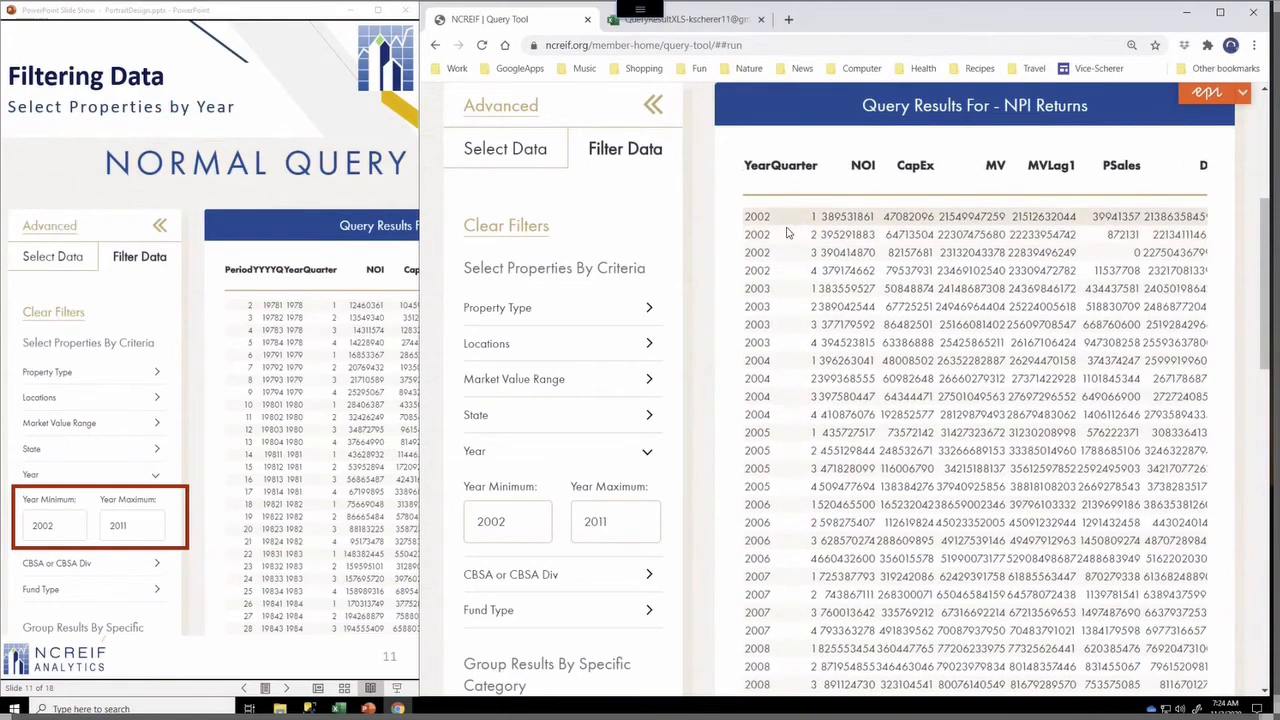
{"action": "scroll", "coordinate": [787, 233], "scroll_direction": "down", "scroll_amount": 1}
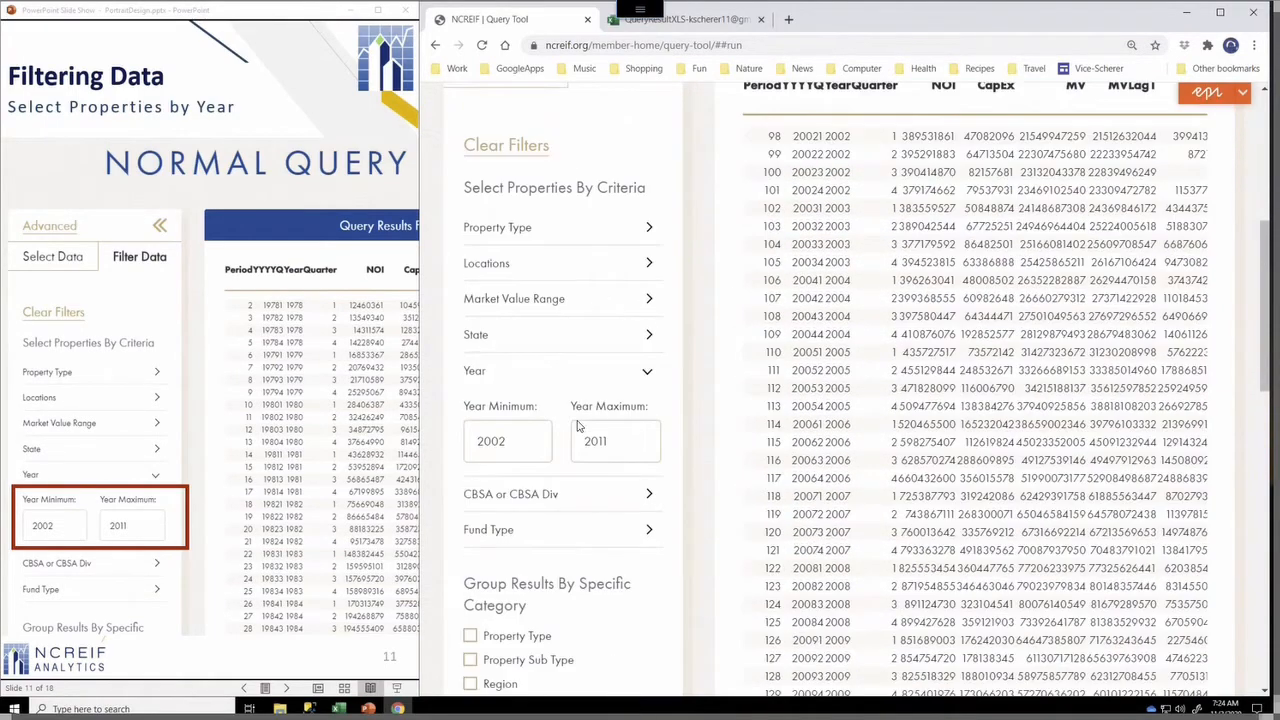
{"action": "scroll", "coordinate": [577, 427], "scroll_direction": "up", "scroll_amount": 1}
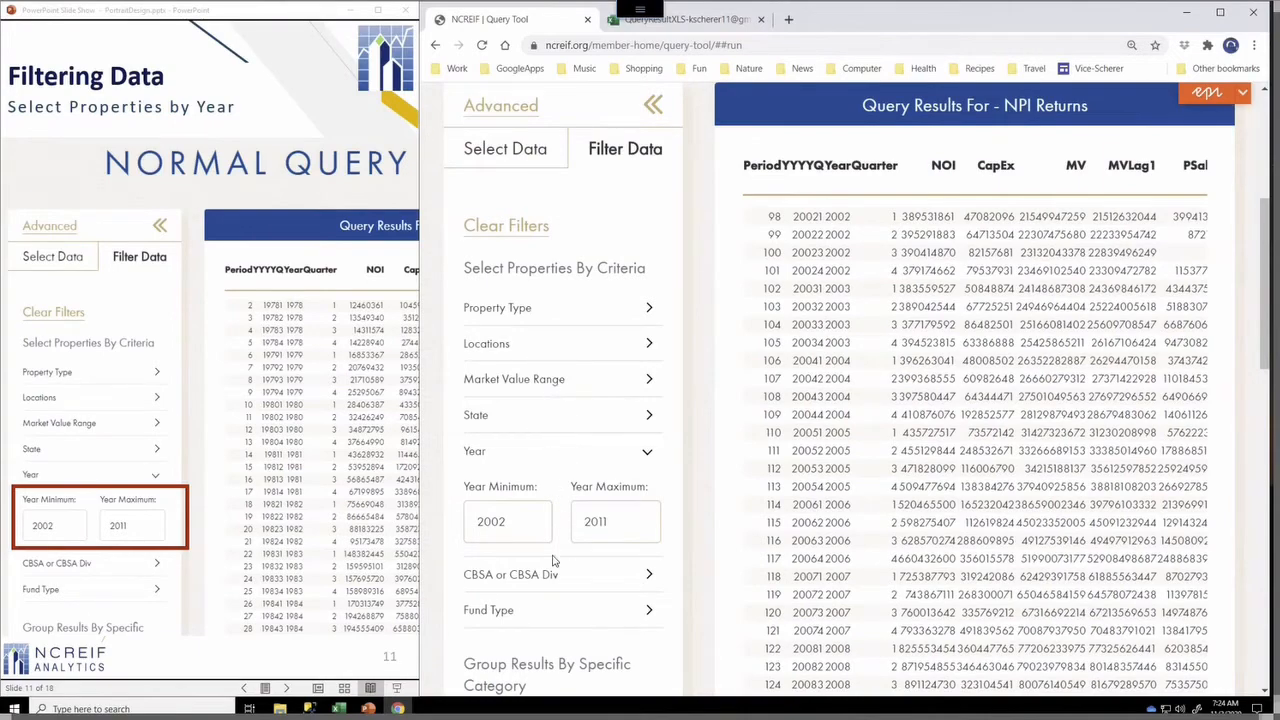
{"action": "scroll", "coordinate": [540, 614], "scroll_direction": "down", "scroll_amount": 4}
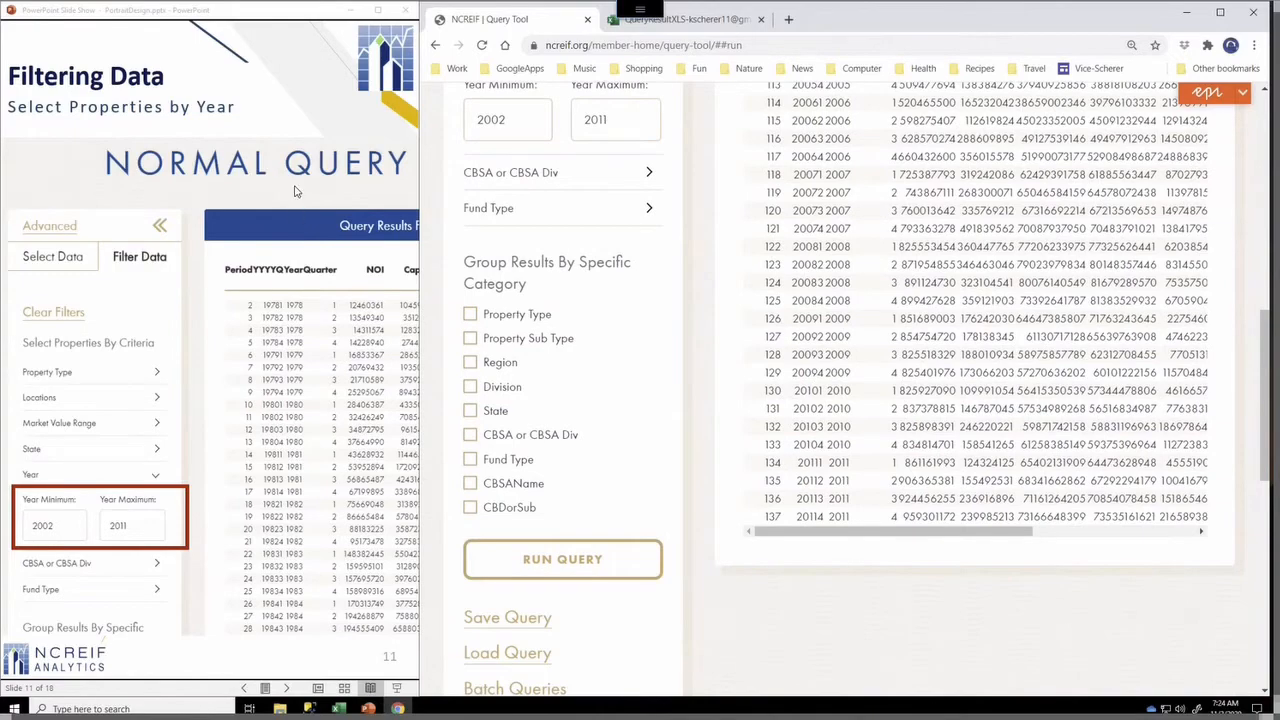
Clear all filters from the Filter Data panel
{"action": "left_click", "coordinate": [296, 239]}
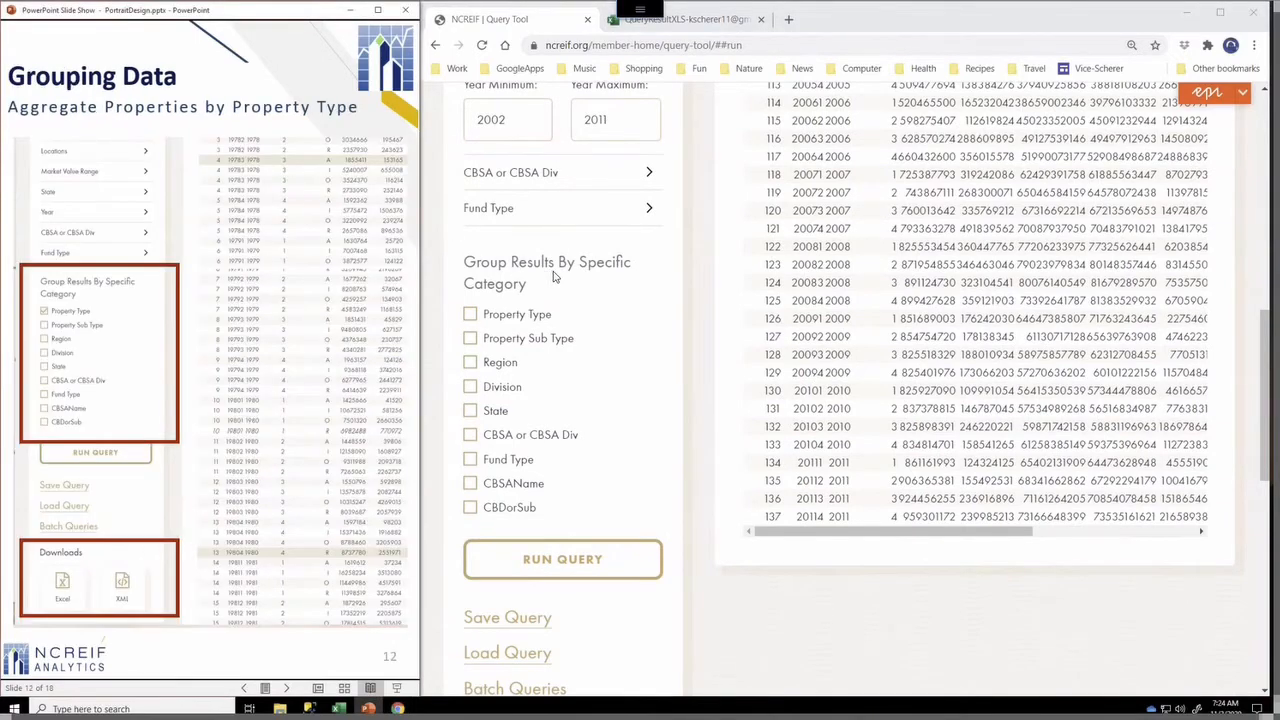
{"action": "scroll", "coordinate": [545, 357], "scroll_direction": "up", "scroll_amount": 4}
{"action": "scroll", "coordinate": [545, 357], "scroll_direction": "up", "scroll_amount": 2}
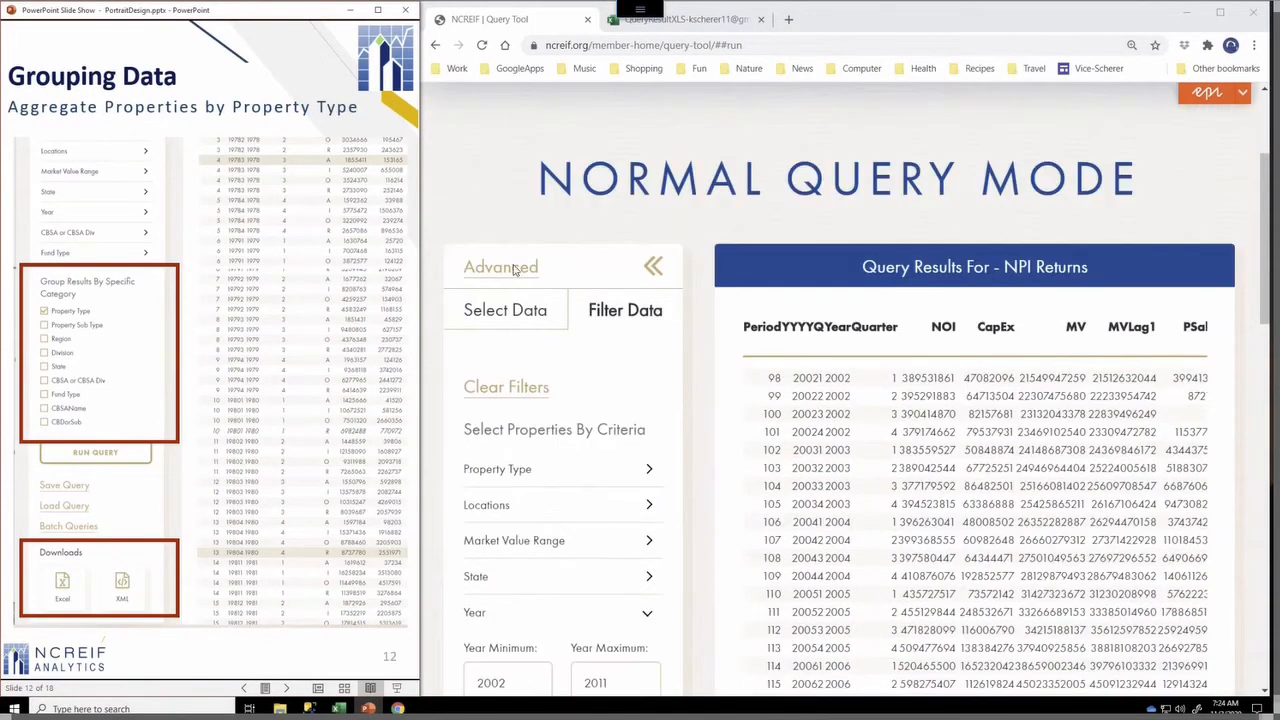
{"action": "left_click", "coordinate": [495, 397]}
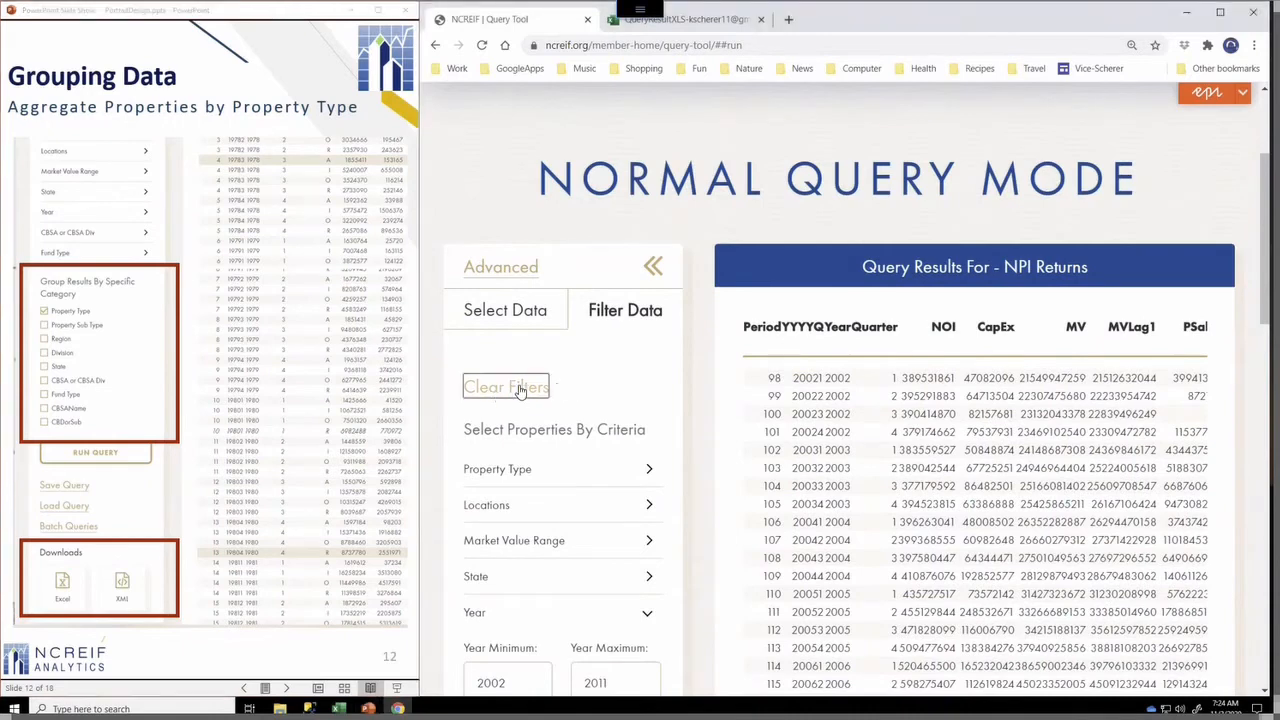
{"action": "left_click", "coordinate": [488, 389]}
Group results by Property Type and run the query
{"action": "scroll", "coordinate": [591, 383], "scroll_direction": "down", "scroll_amount": 2}
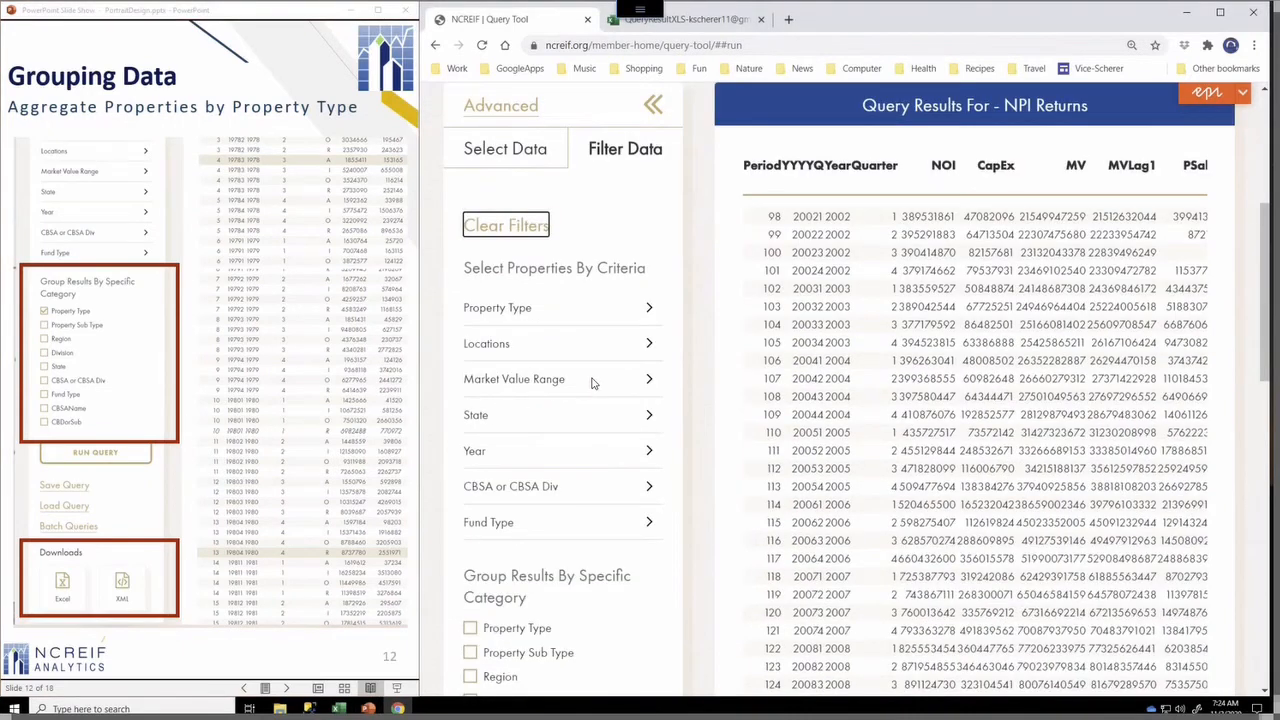
{"action": "scroll", "coordinate": [591, 383], "scroll_direction": "down", "scroll_amount": 4}
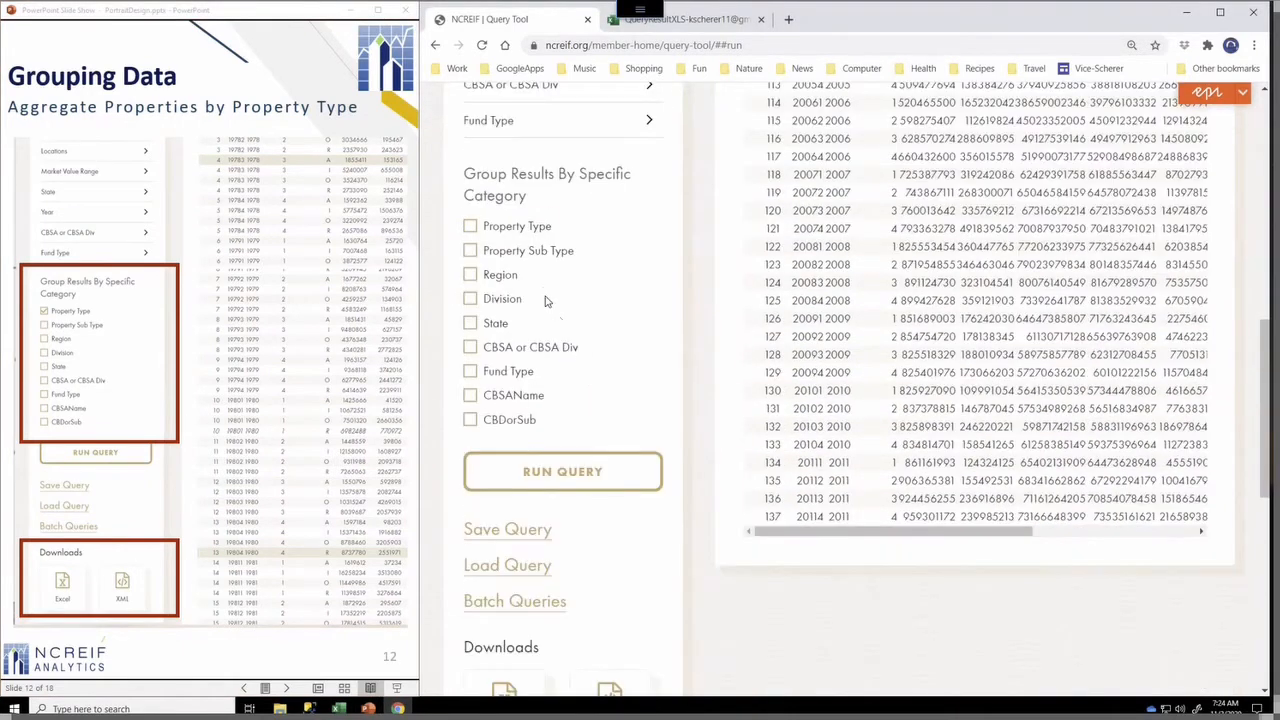
{"action": "scroll", "coordinate": [549, 300], "scroll_direction": "down", "scroll_amount": 1}
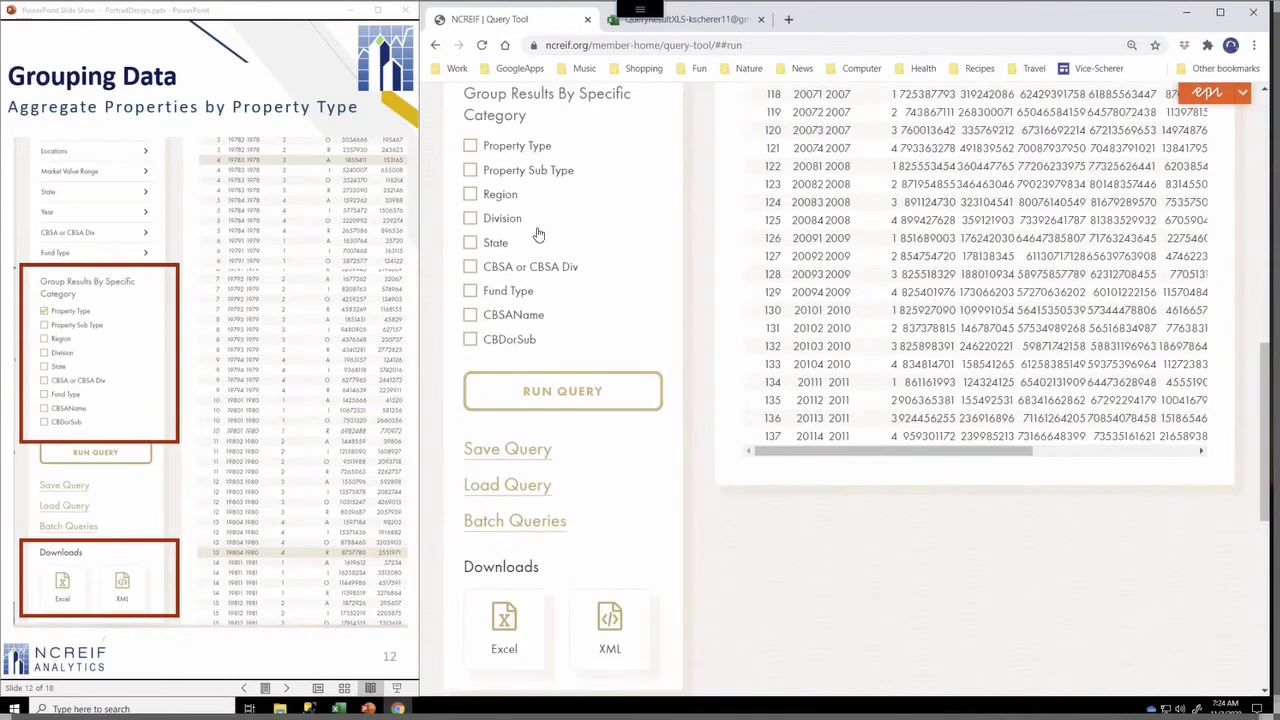
{"action": "left_click", "coordinate": [543, 150]}
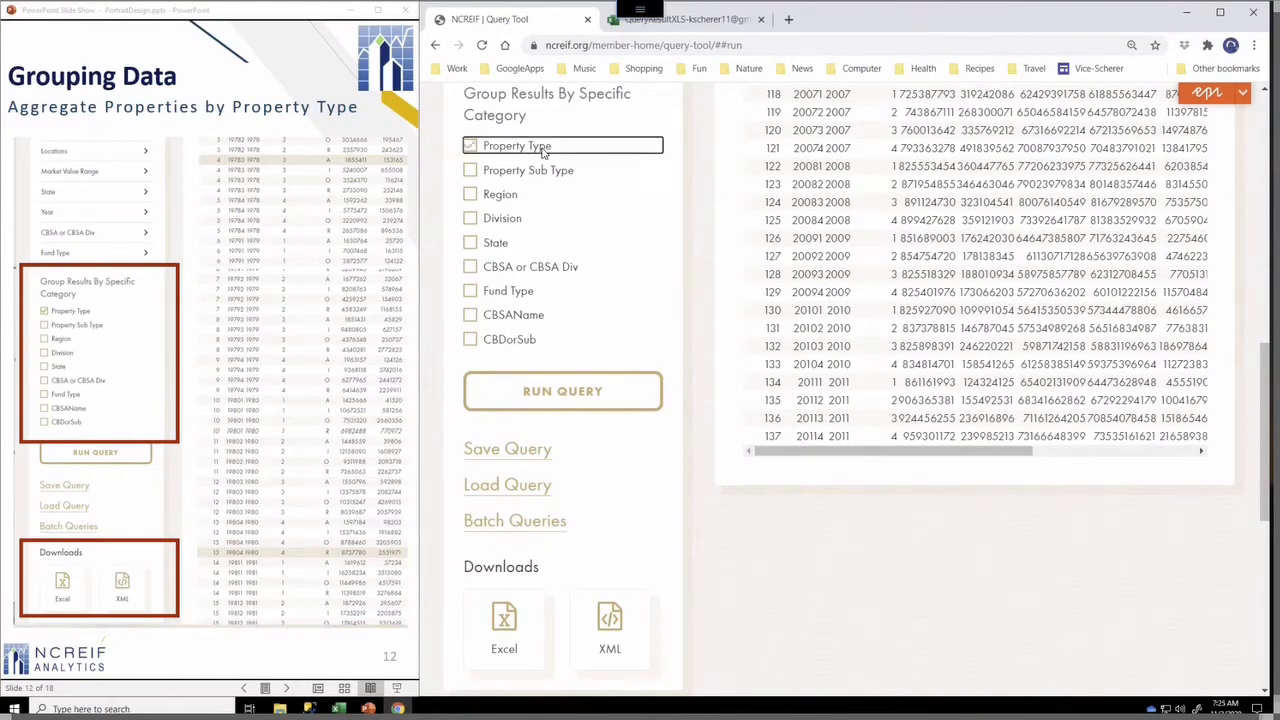
{"action": "left_click", "coordinate": [551, 388]}
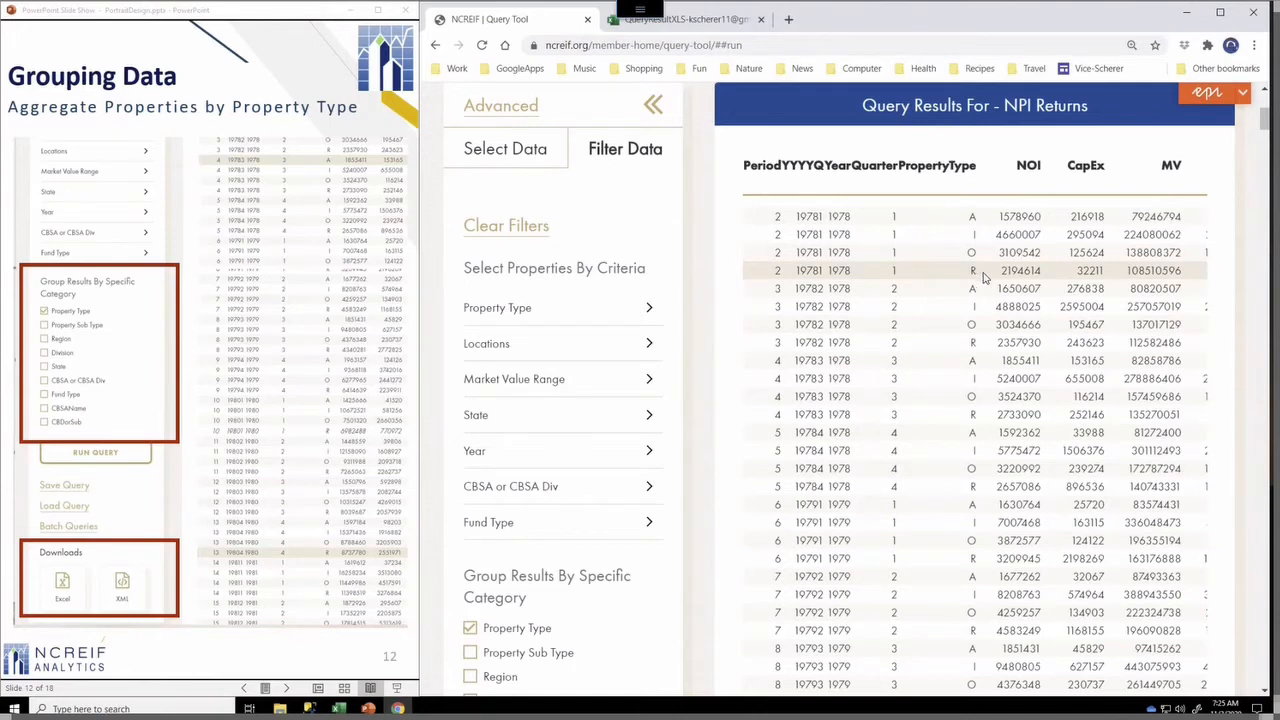
Scroll through the property-type grouped results and download them as an Excel file
{"action": "scroll", "coordinate": [1060, 268], "scroll_direction": "right", "scroll_amount": 4}
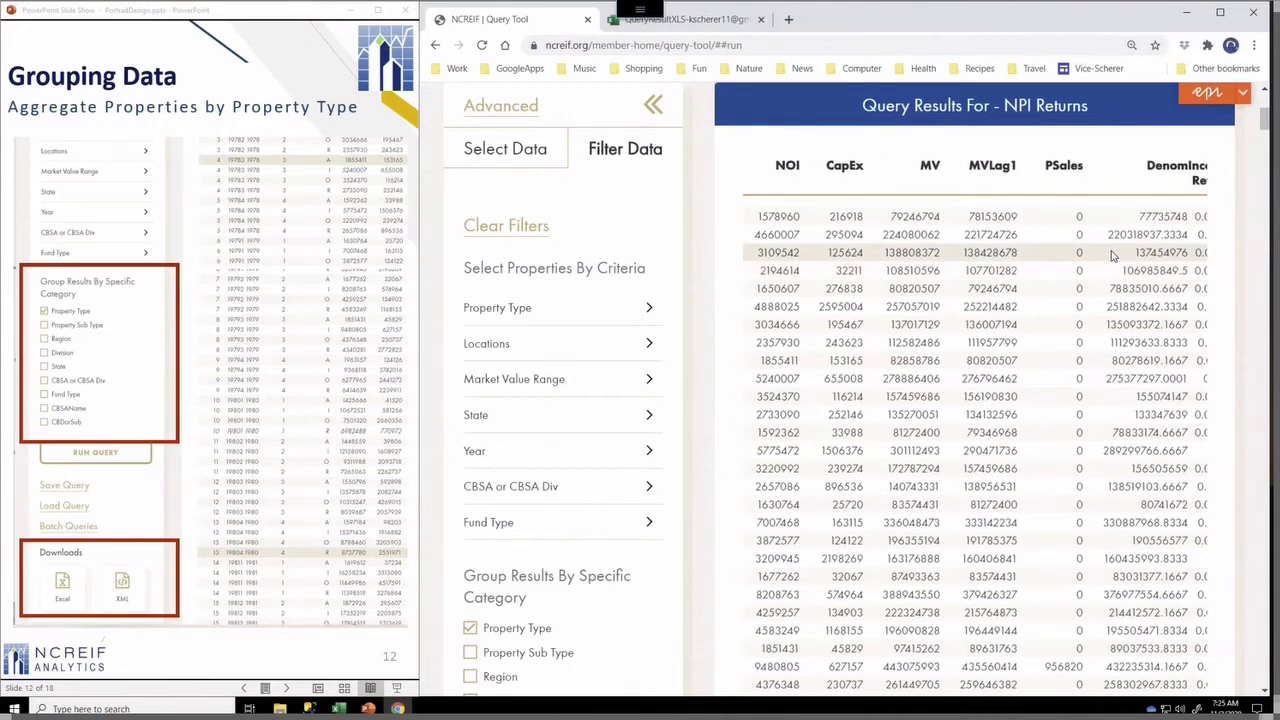
{"action": "scroll", "coordinate": [1113, 256], "scroll_direction": "right", "scroll_amount": 2}
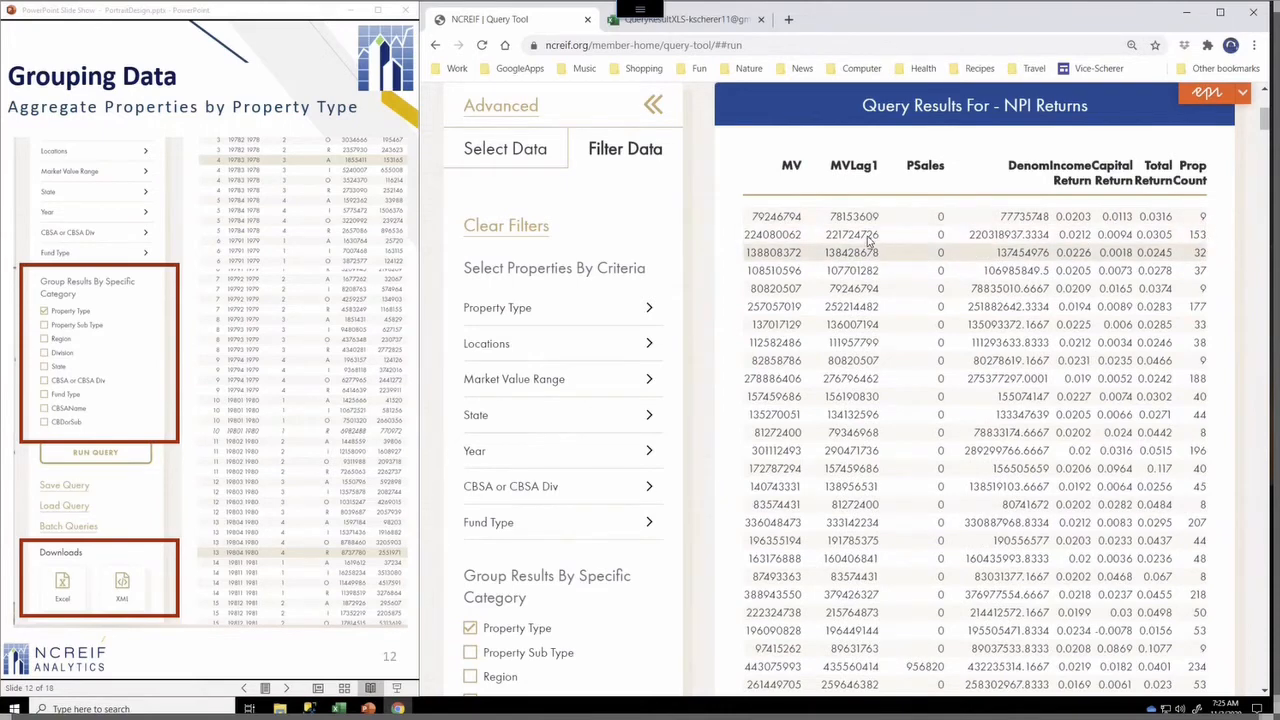
{"action": "scroll", "coordinate": [868, 240], "scroll_direction": "left", "scroll_amount": 5}
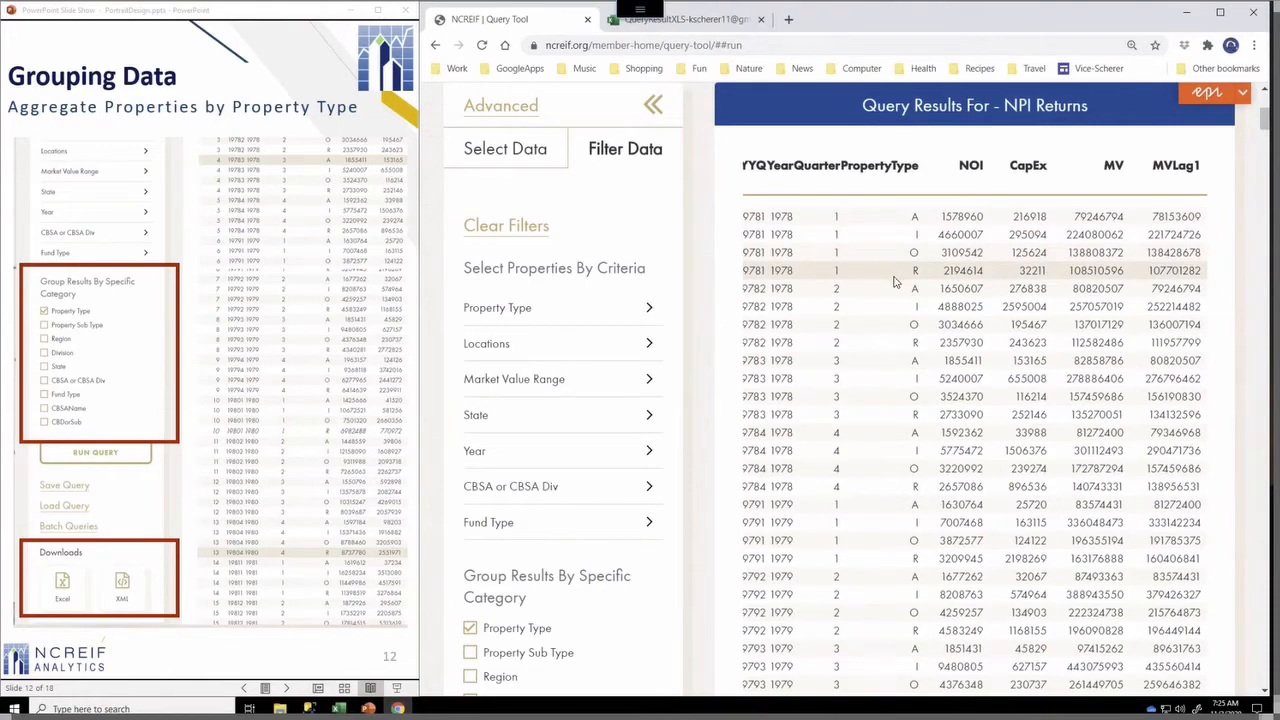
{"action": "scroll", "coordinate": [577, 592], "scroll_direction": "down", "scroll_amount": 5}
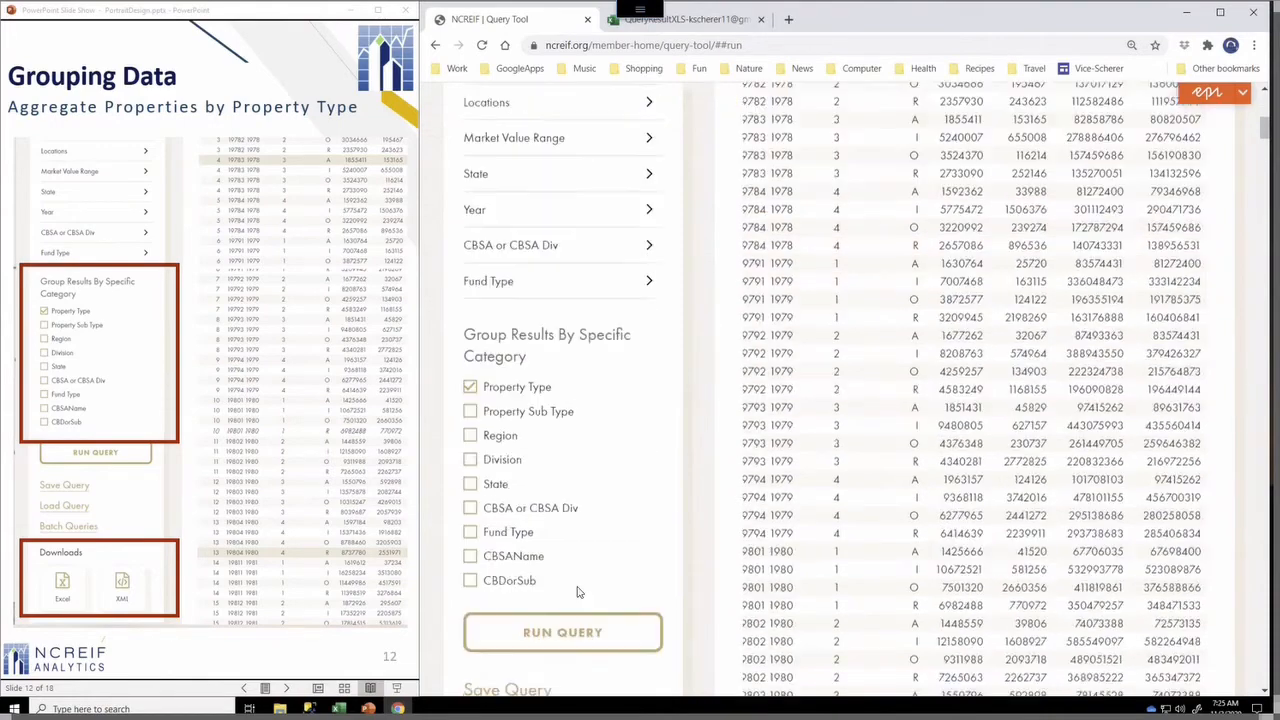
{"action": "scroll", "coordinate": [577, 592], "scroll_direction": "down", "scroll_amount": 1}
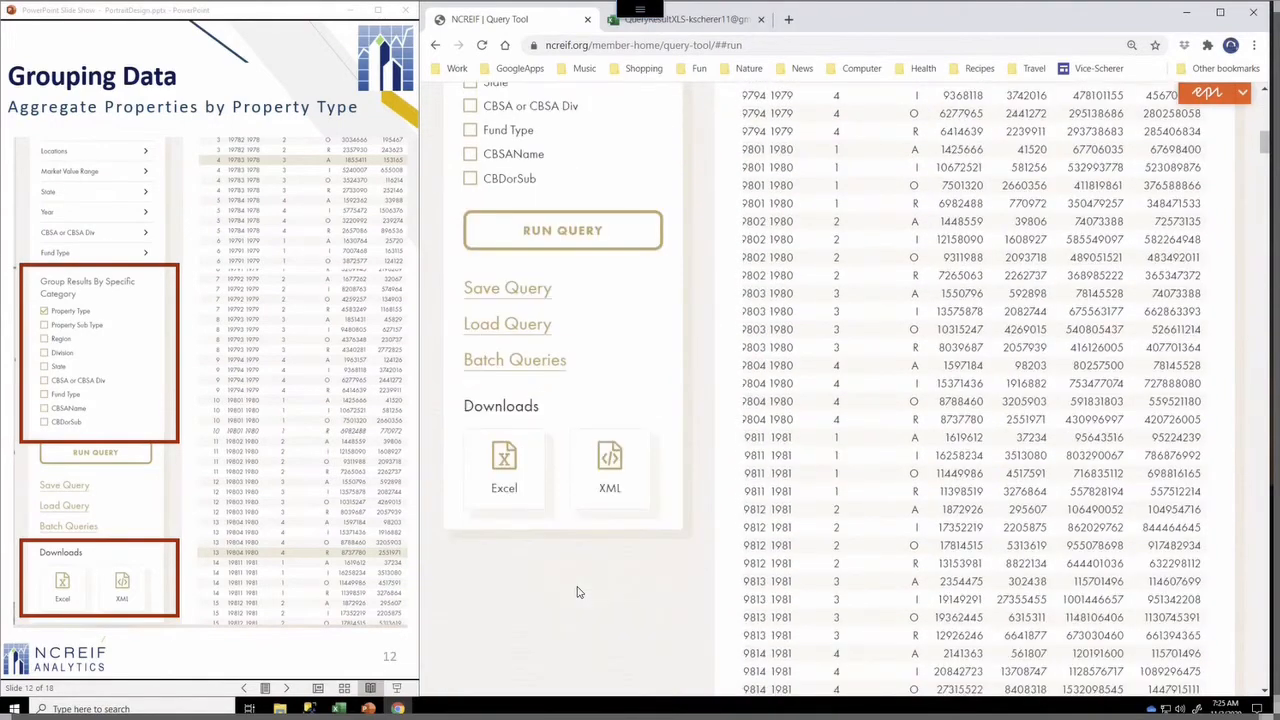
{"action": "left_click", "coordinate": [521, 478]}
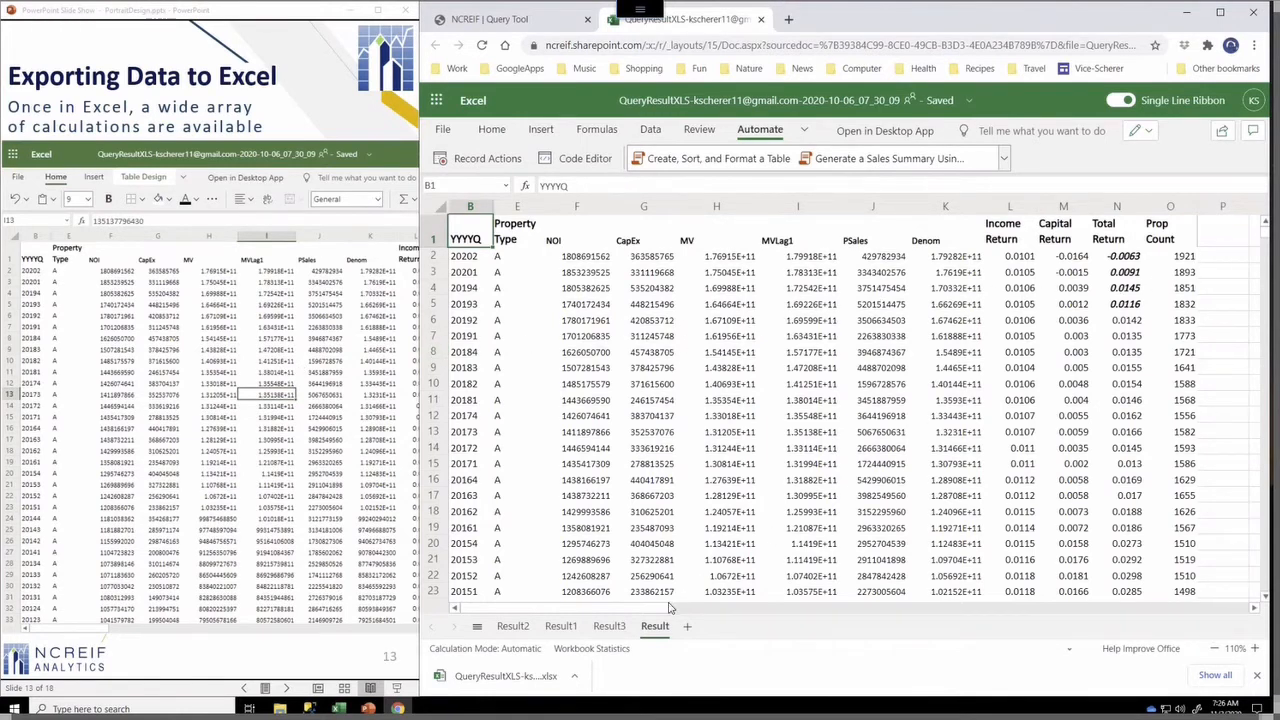
Switch to the Result3 worksheet in the downloaded workbook
{"action": "left_click", "coordinate": [610, 626]}
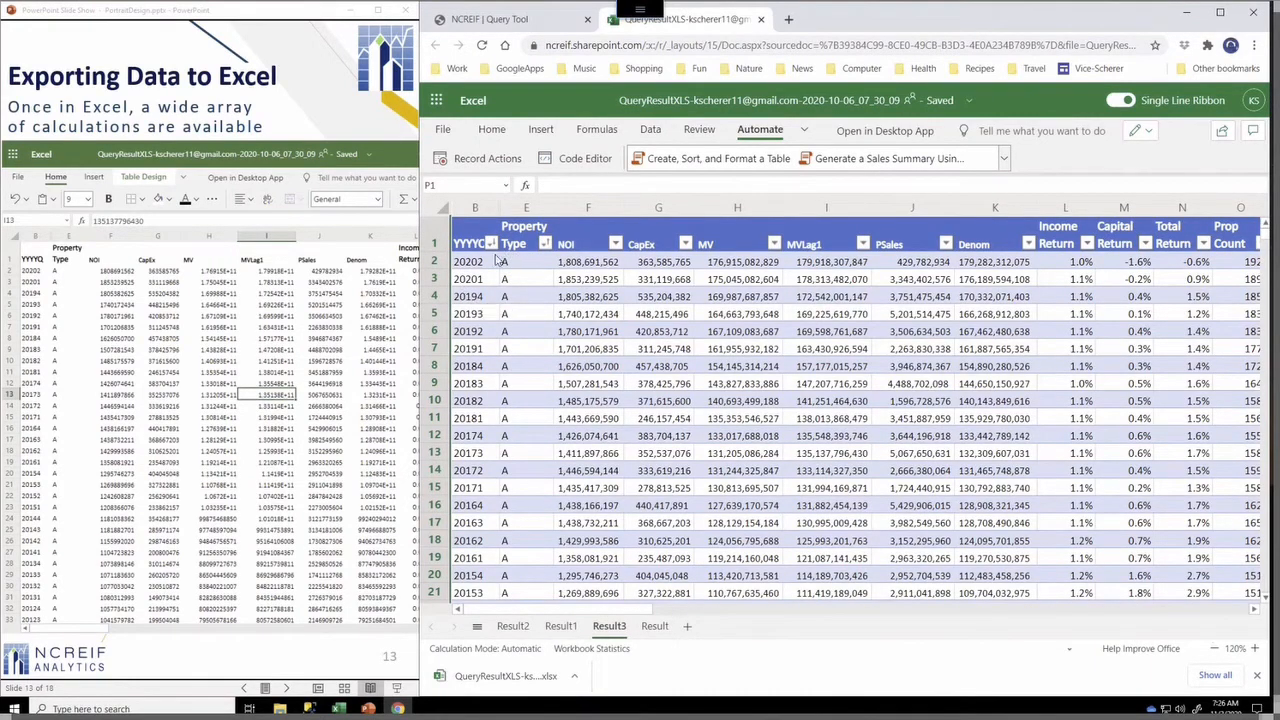
{"action": "left_click", "coordinate": [280, 343]}
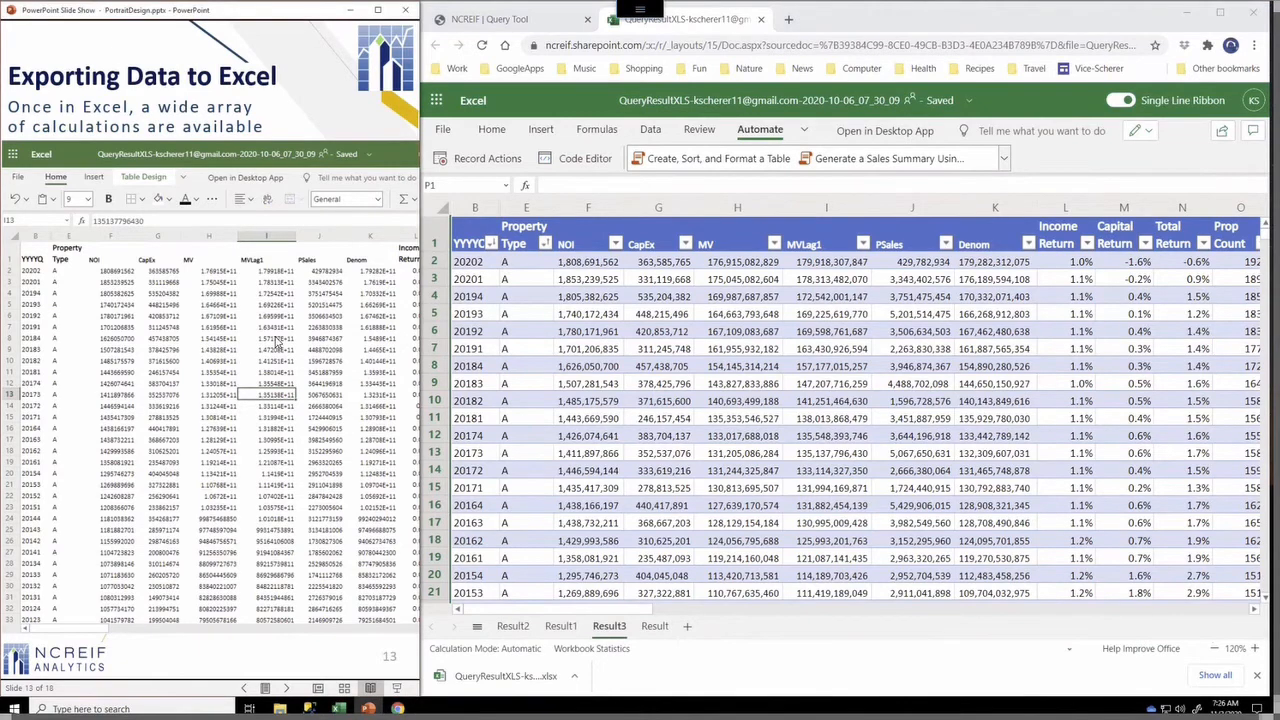
{"action": "left_click", "coordinate": [280, 343]}
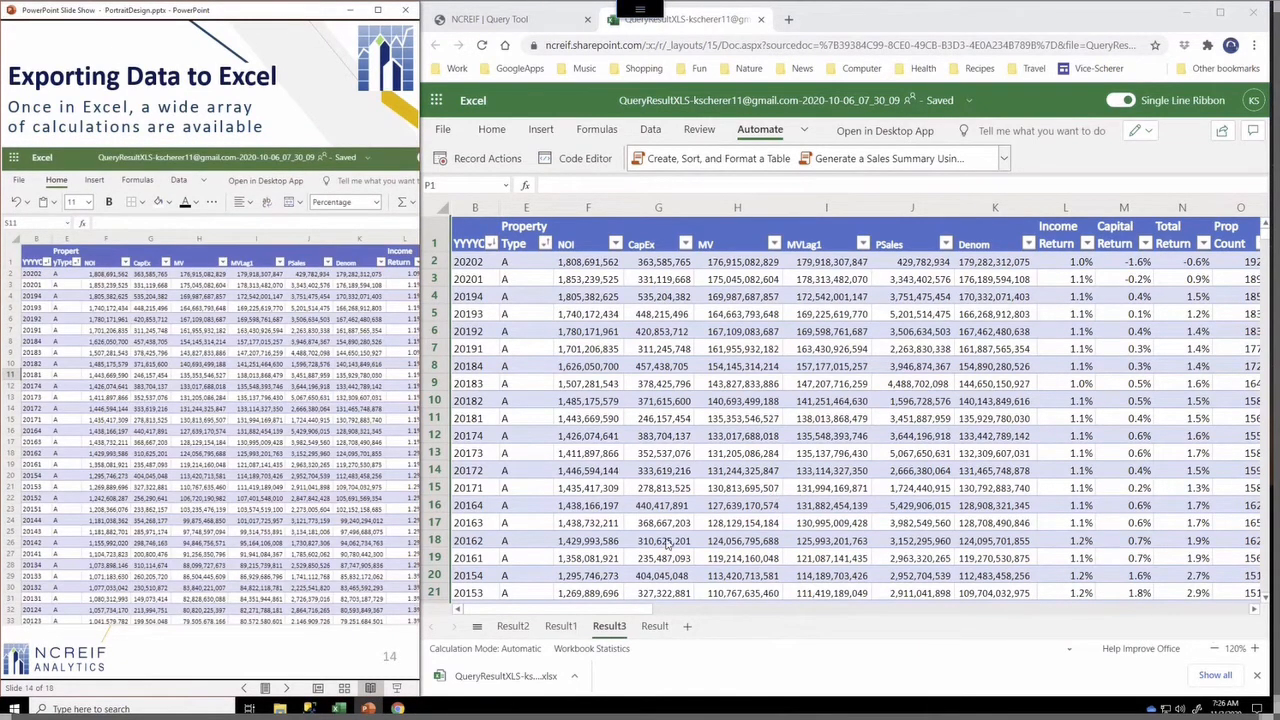
Open the Result1 worksheet and select the cell holding the compounded four-quarter annual return formula
{"action": "left_click", "coordinate": [334, 337]}
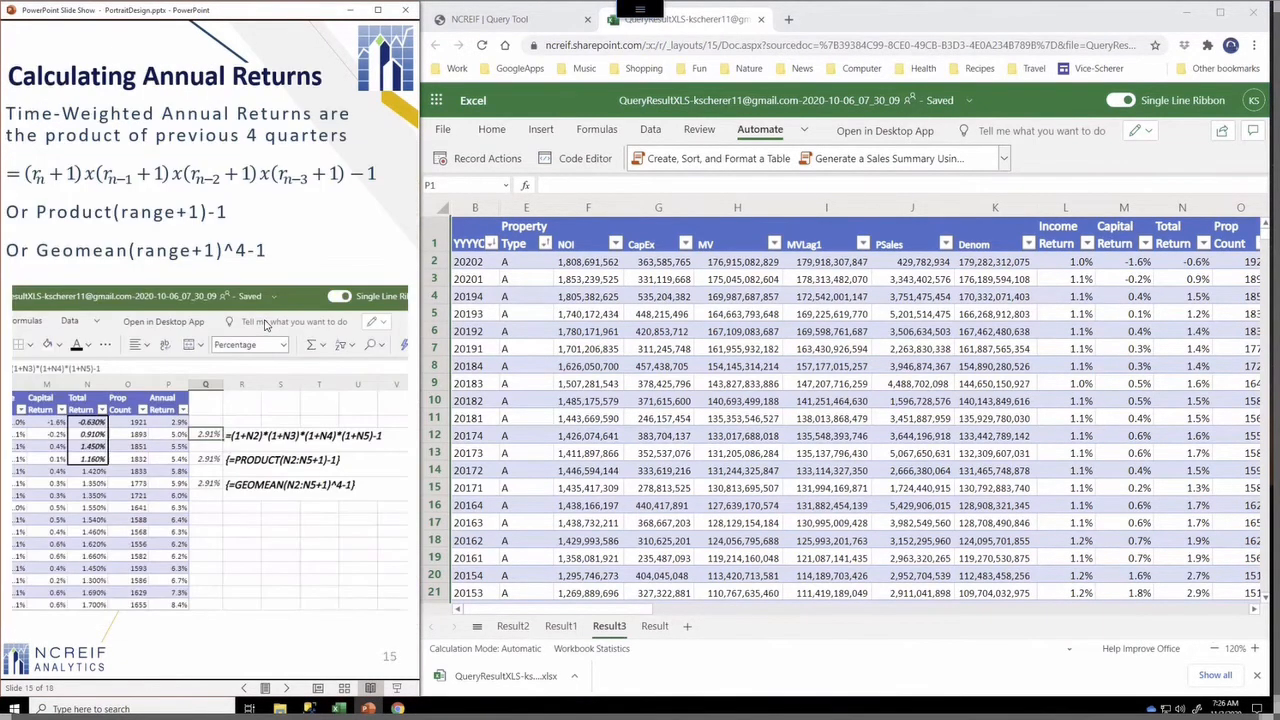
{"action": "left_click", "coordinate": [562, 626]}
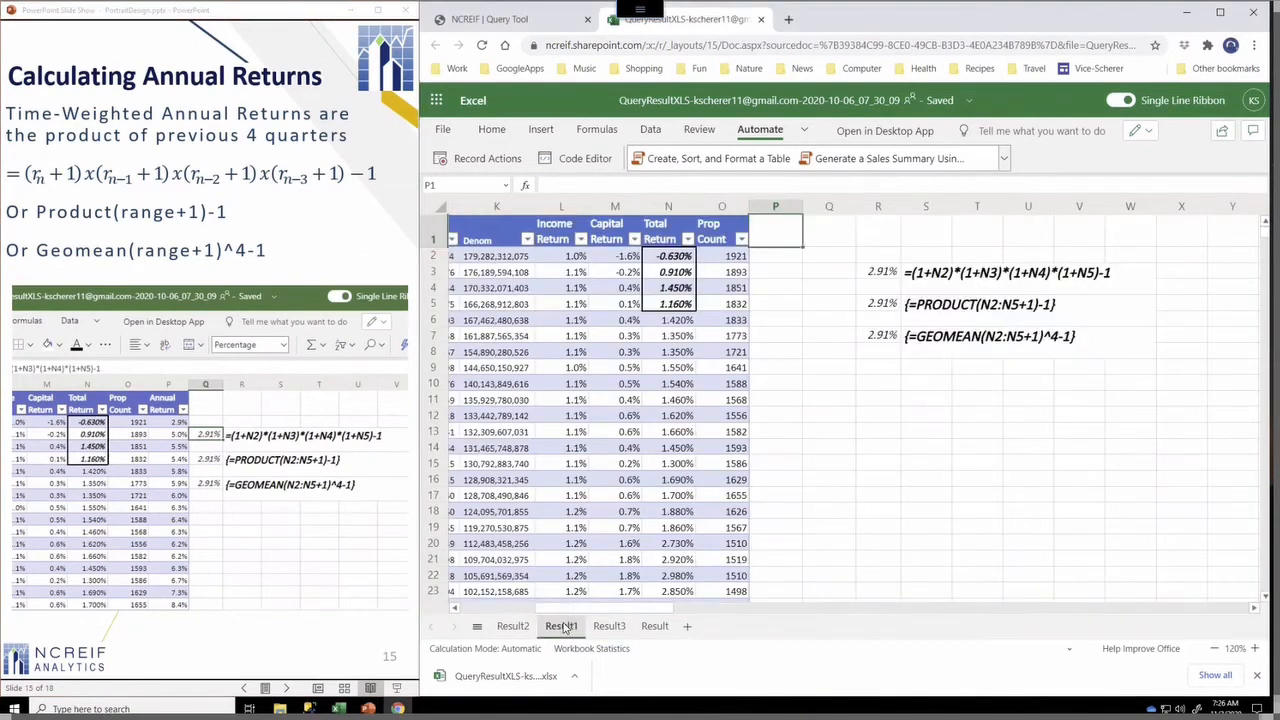
{"action": "left_click", "coordinate": [877, 274]}
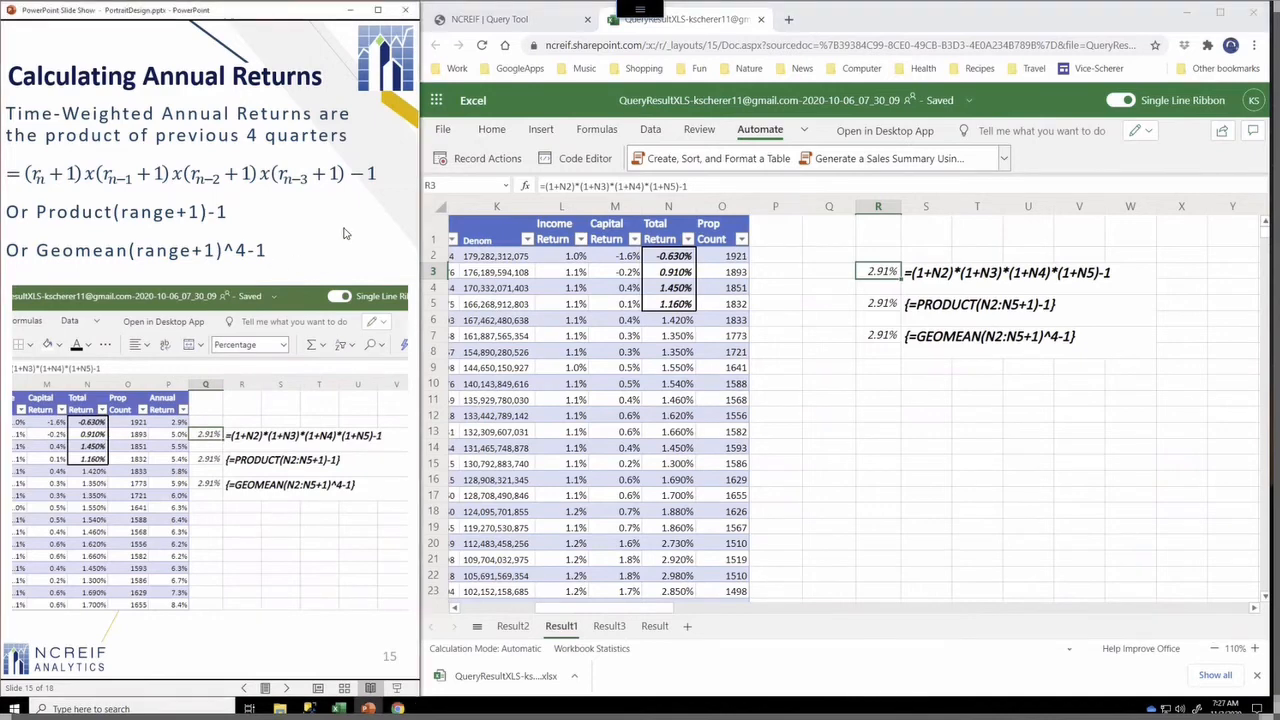
Enter =Geomean(N2:N5+1)^4-1 in the first Annual Return cell, selecting the four Total Return cells as the range
{"action": "left_click", "coordinate": [346, 233]}
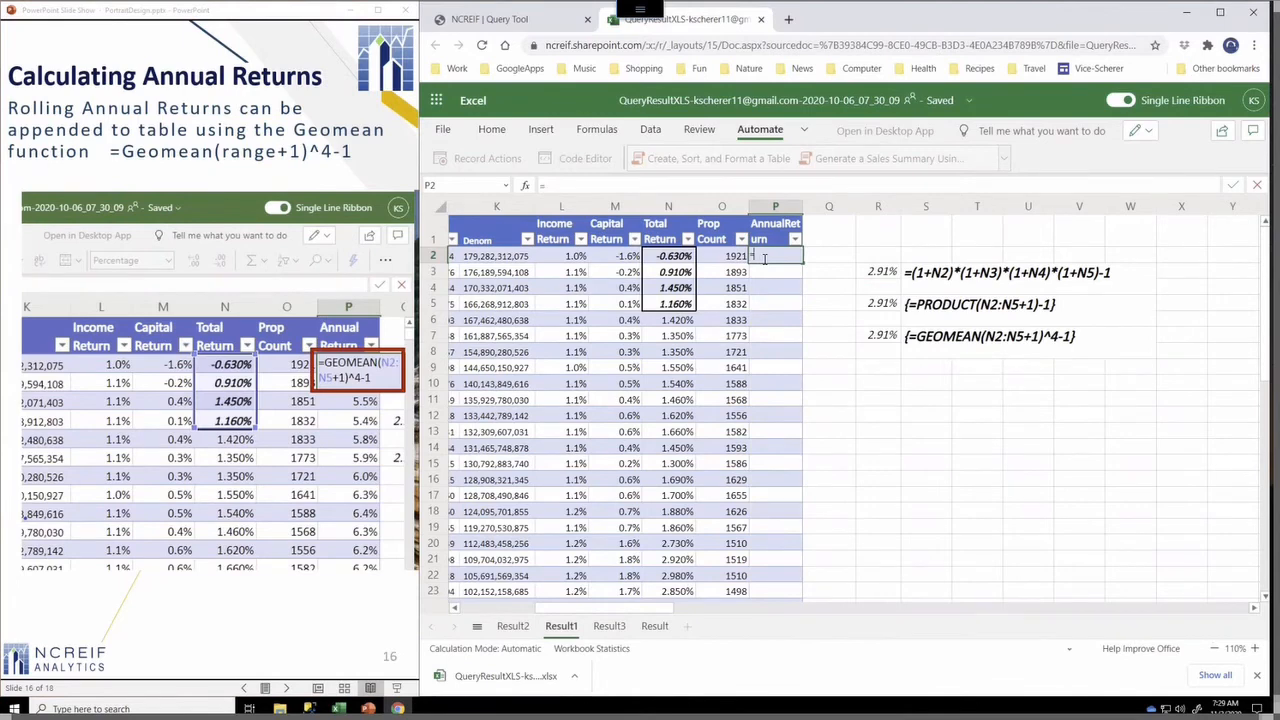
{"action": "type", "text": "Geomean"}
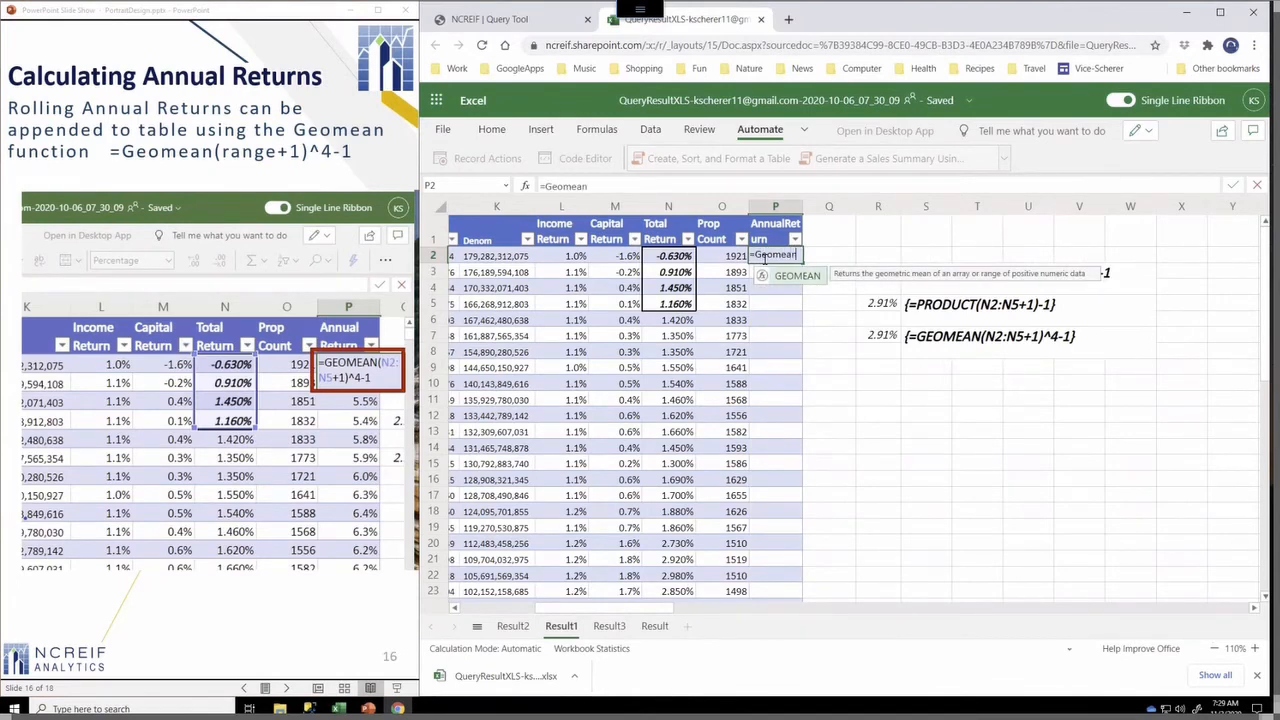
{"action": "type", "text": "("}
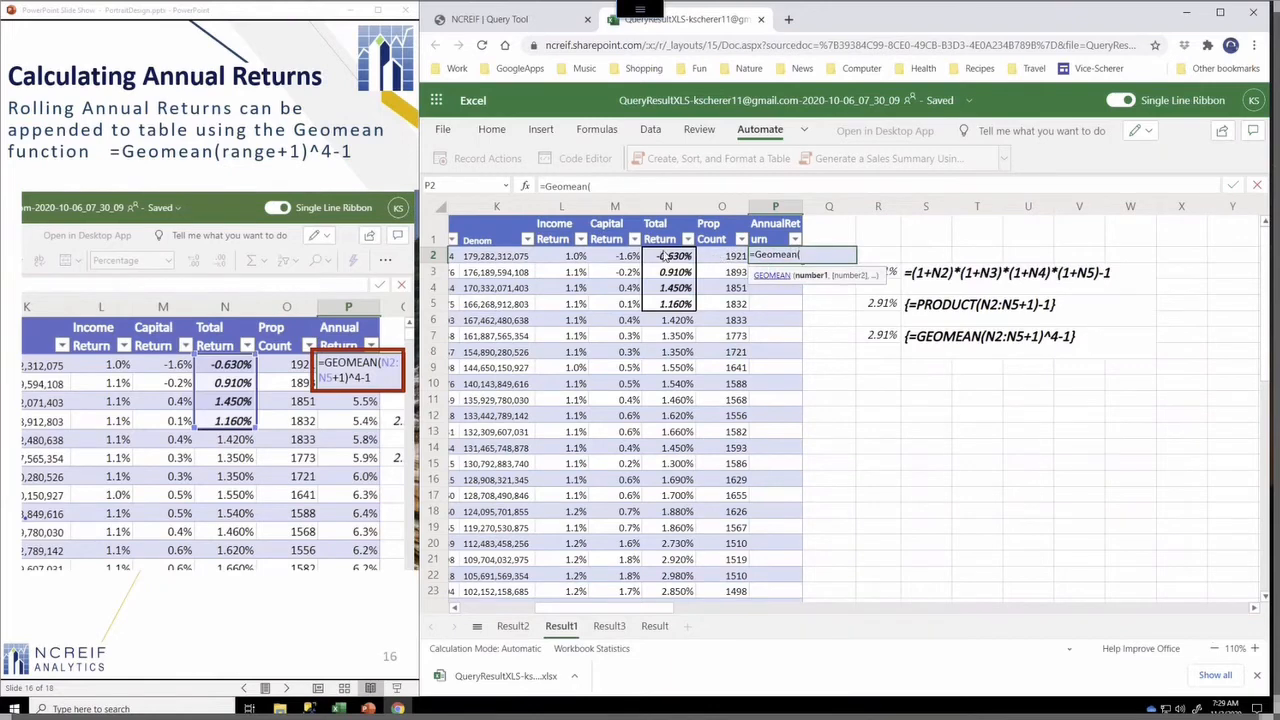
{"action": "left_click_drag", "start_coordinate": [667, 257], "coordinate": [663, 303]}
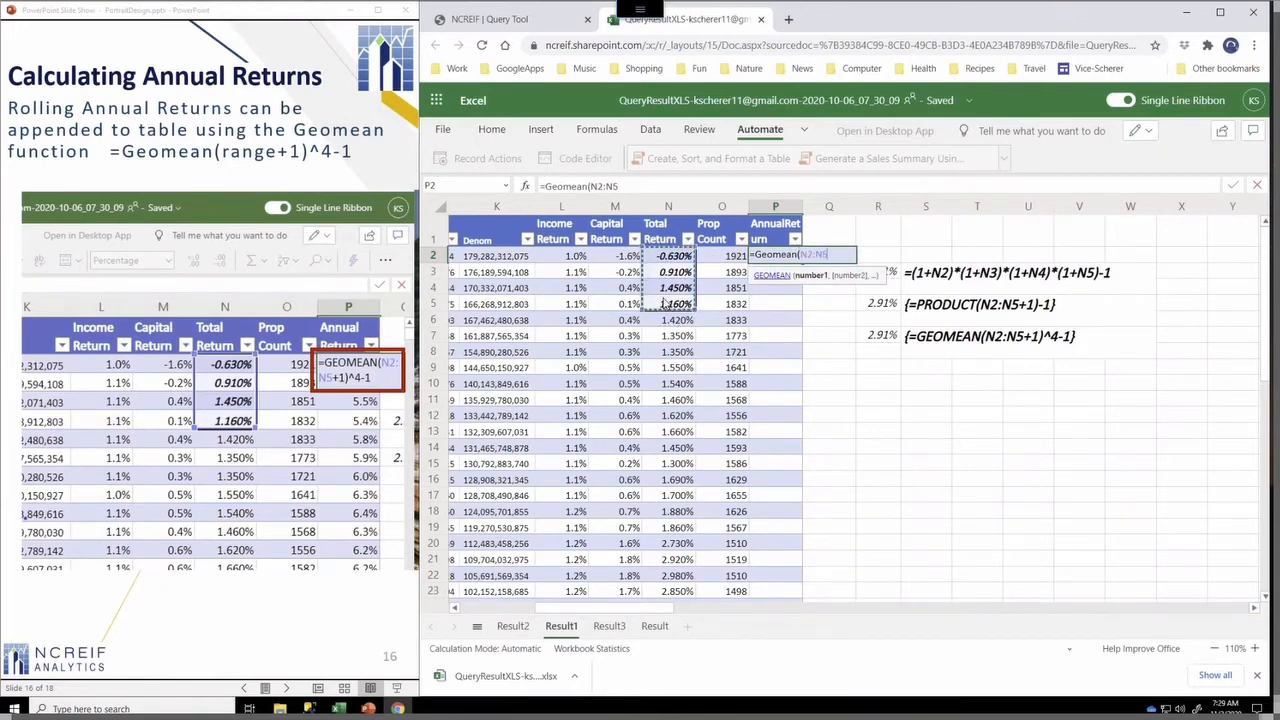
{"action": "type", "text": "+1)"}
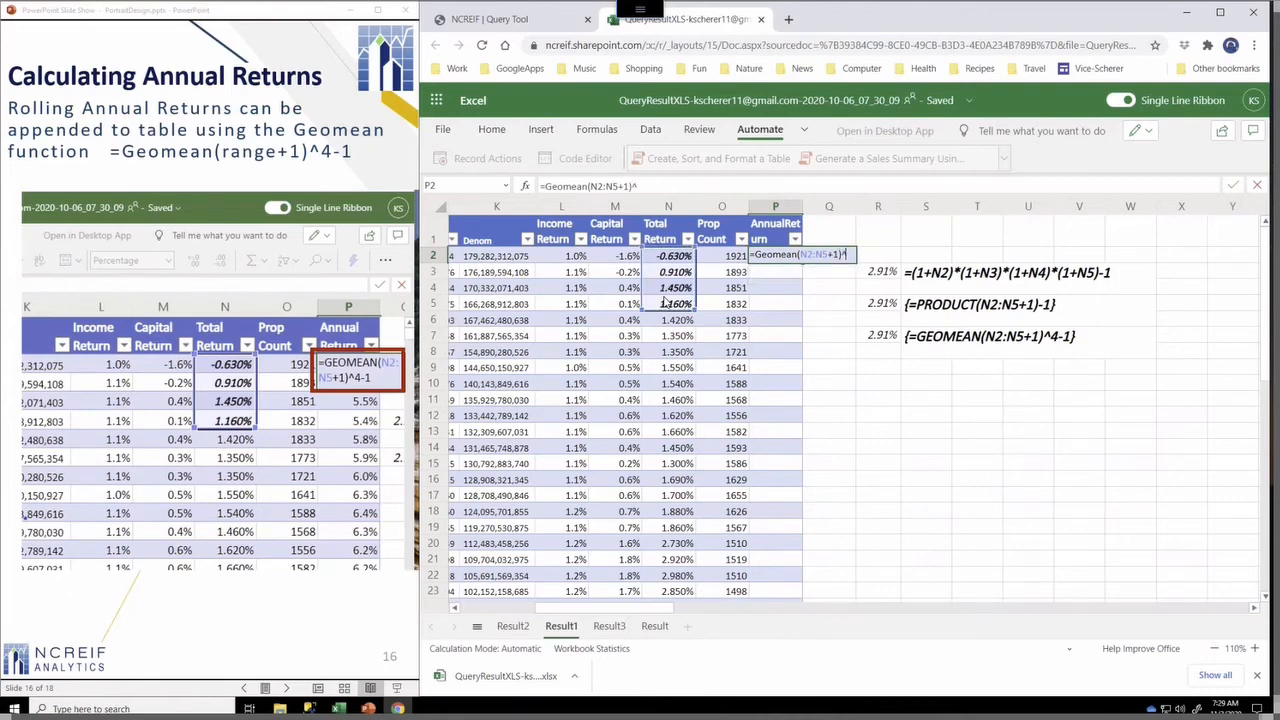
{"action": "type", "text": "^4-1"}
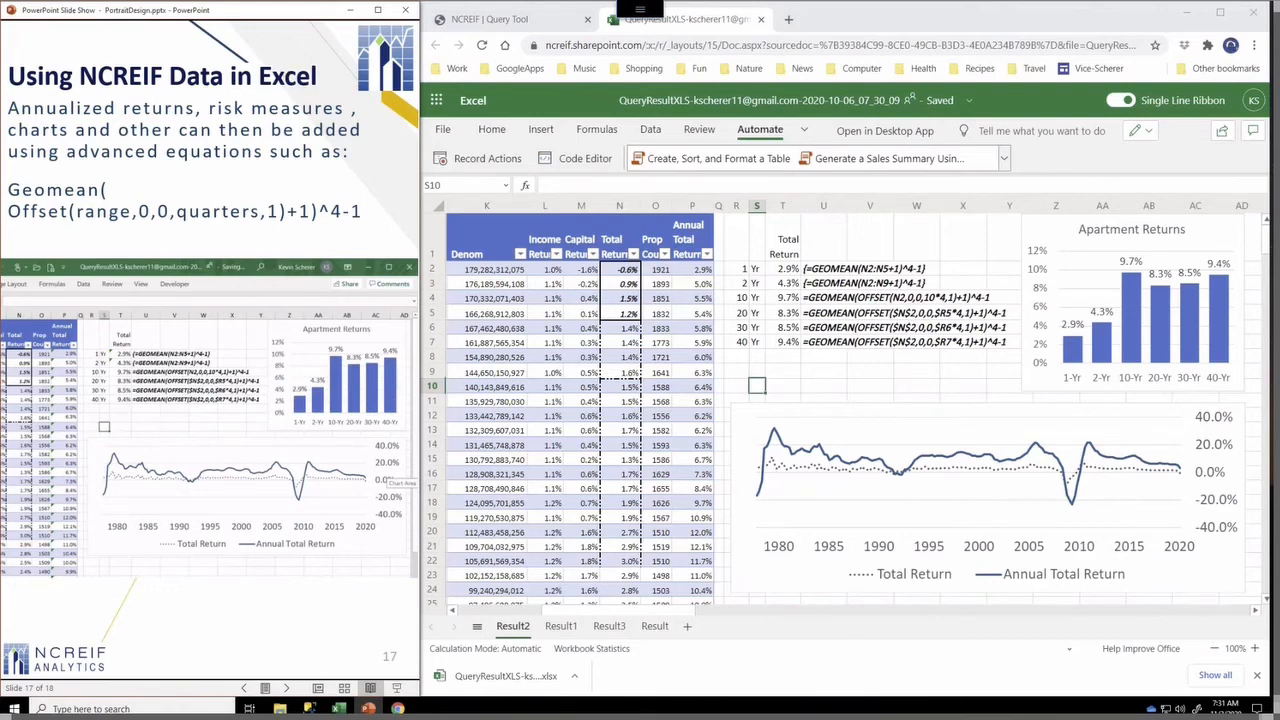
Switch back to the NCREIF Query Tool tab and open the Knowledge Base page
{"action": "left_click", "coordinate": [143, 55]}
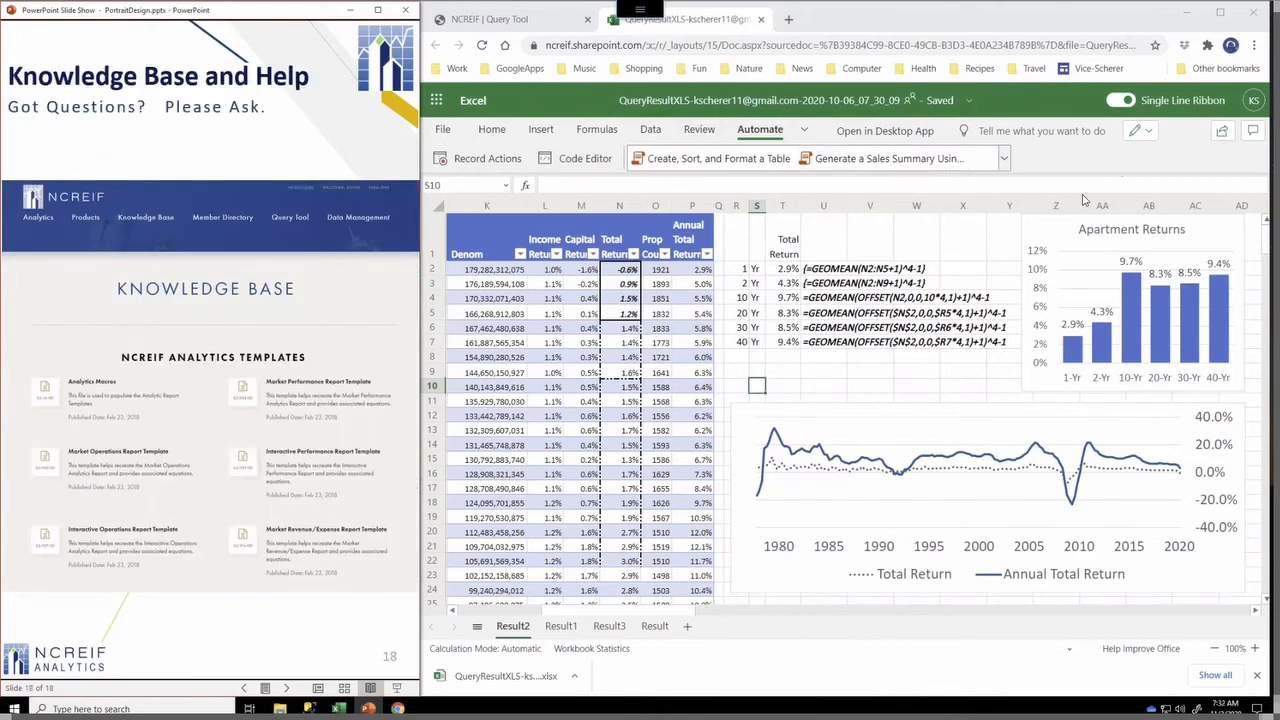
{"action": "left_click", "coordinate": [476, 19]}
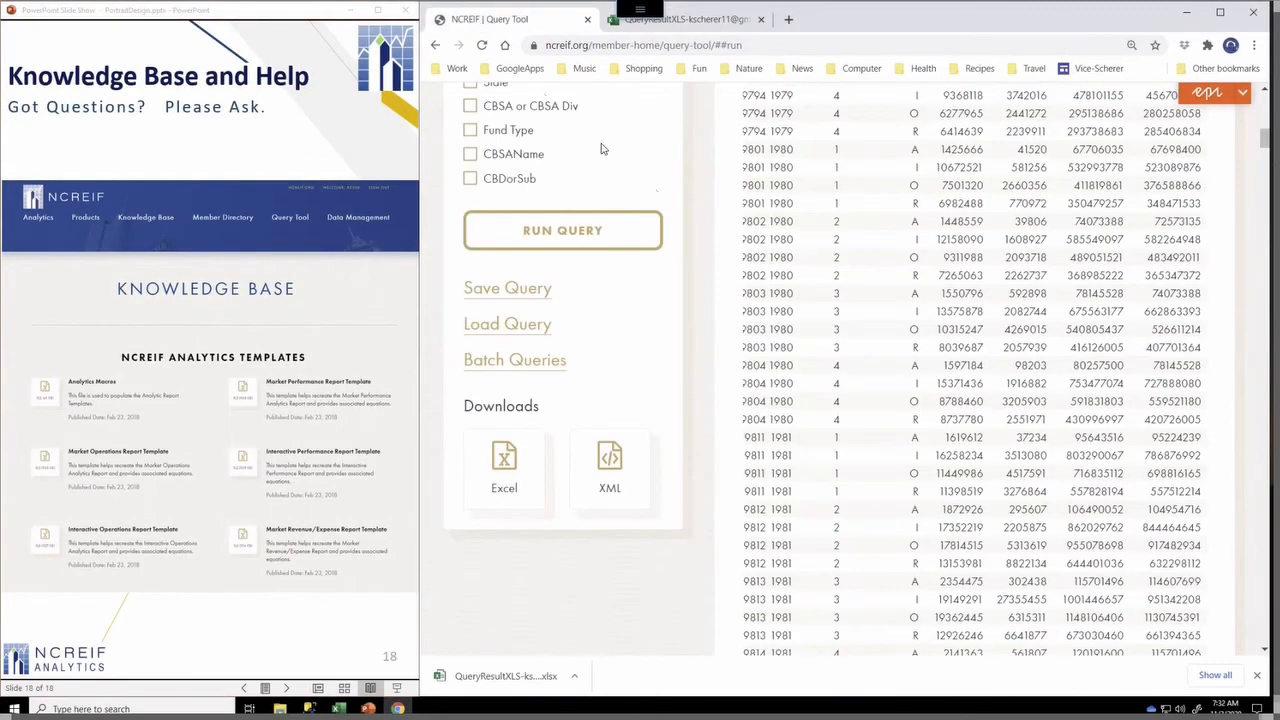
{"action": "scroll", "coordinate": [768, 262], "scroll_direction": "up", "scroll_amount": 5}
{"action": "scroll", "coordinate": [767, 255], "scroll_direction": "up", "scroll_amount": 10}
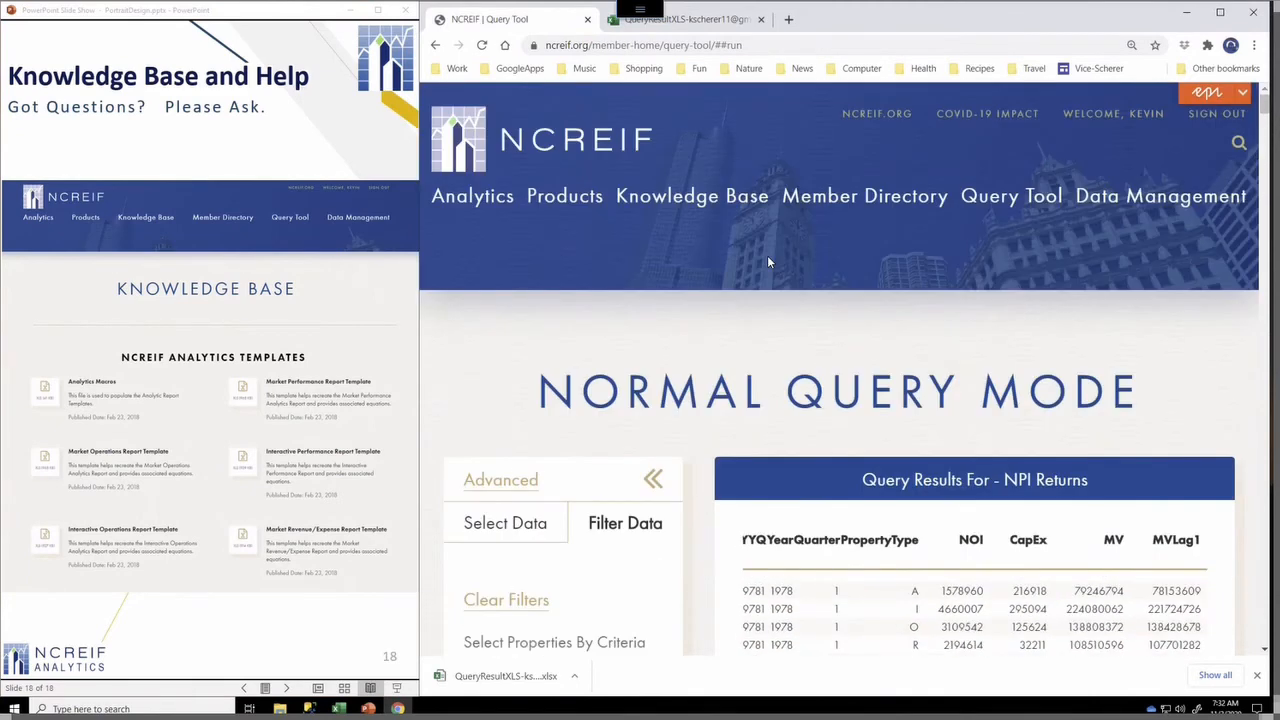
{"action": "left_click", "coordinate": [725, 210]}
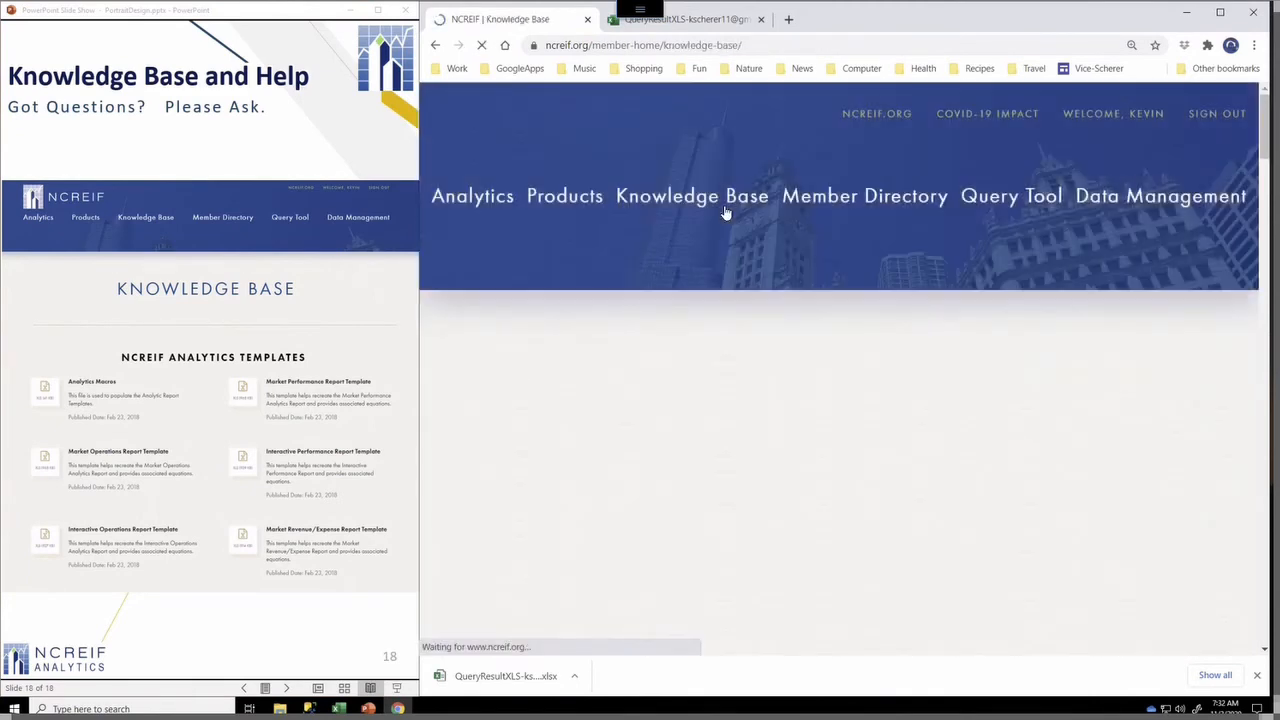
Scroll through the Knowledge Base page to review its support staff, FAQs, manuals, templates and video tutorials
{"action": "scroll", "coordinate": [950, 390], "scroll_direction": "down", "scroll_amount": 2}
{"action": "scroll", "coordinate": [957, 400], "scroll_direction": "down", "scroll_amount": 1}
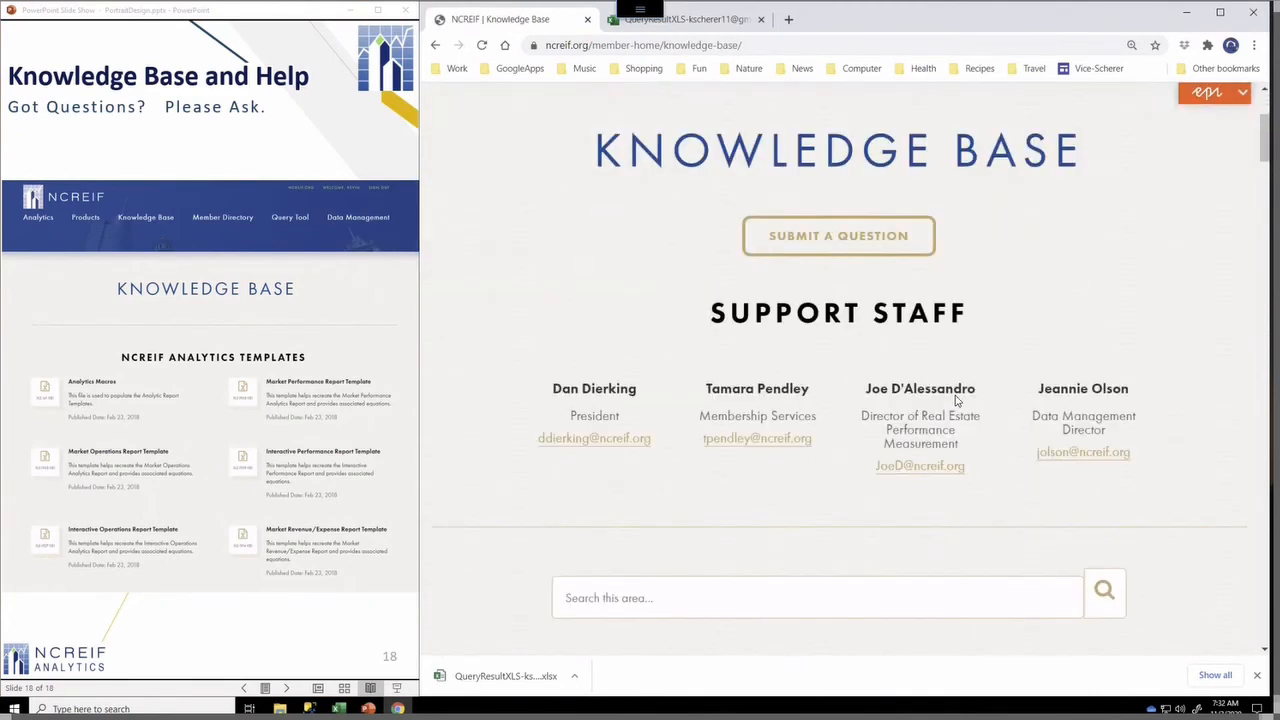
{"action": "scroll", "coordinate": [955, 400], "scroll_direction": "up", "scroll_amount": 2}
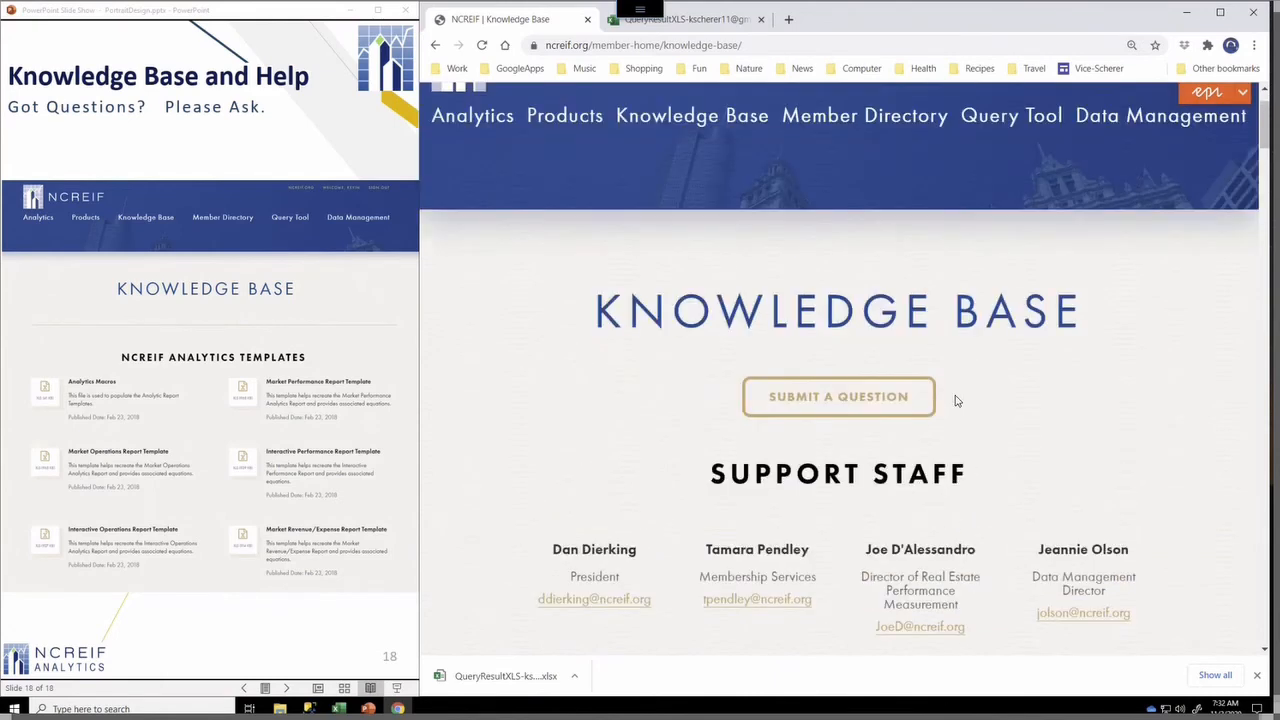
{"action": "scroll", "coordinate": [937, 391], "scroll_direction": "down", "scroll_amount": 10}
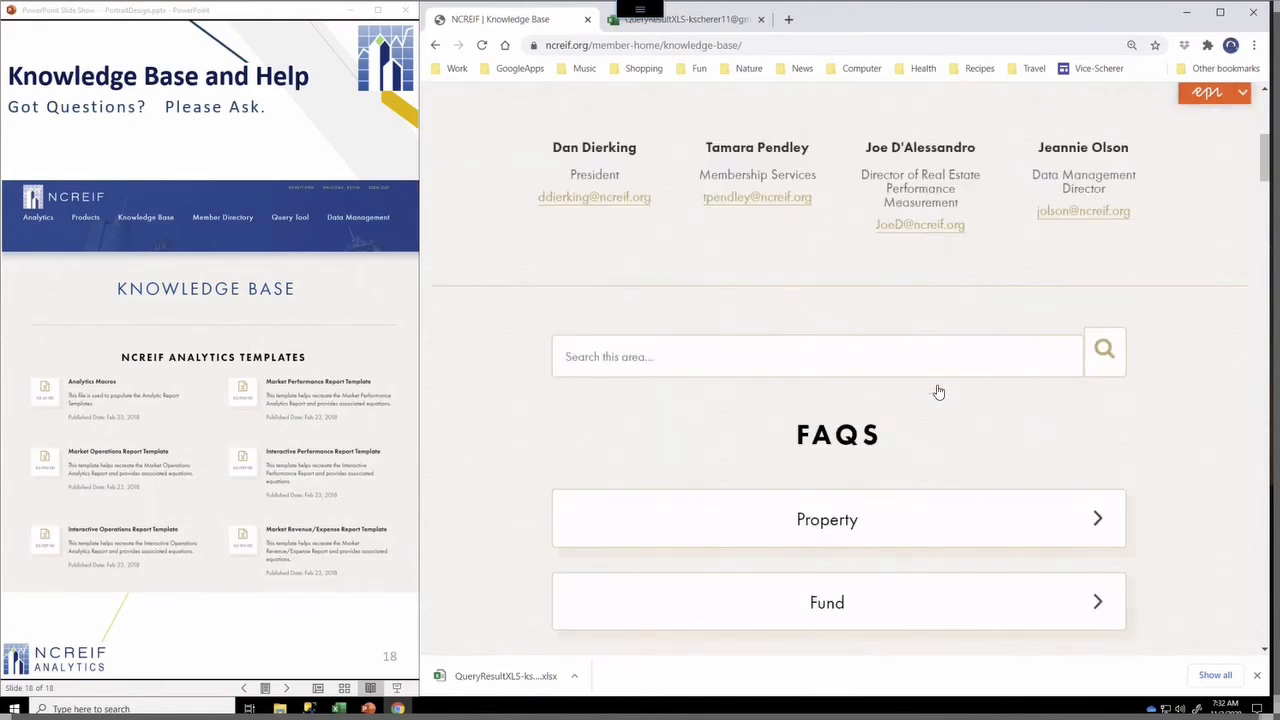
{"action": "scroll", "coordinate": [936, 391], "scroll_direction": "down", "scroll_amount": 10}
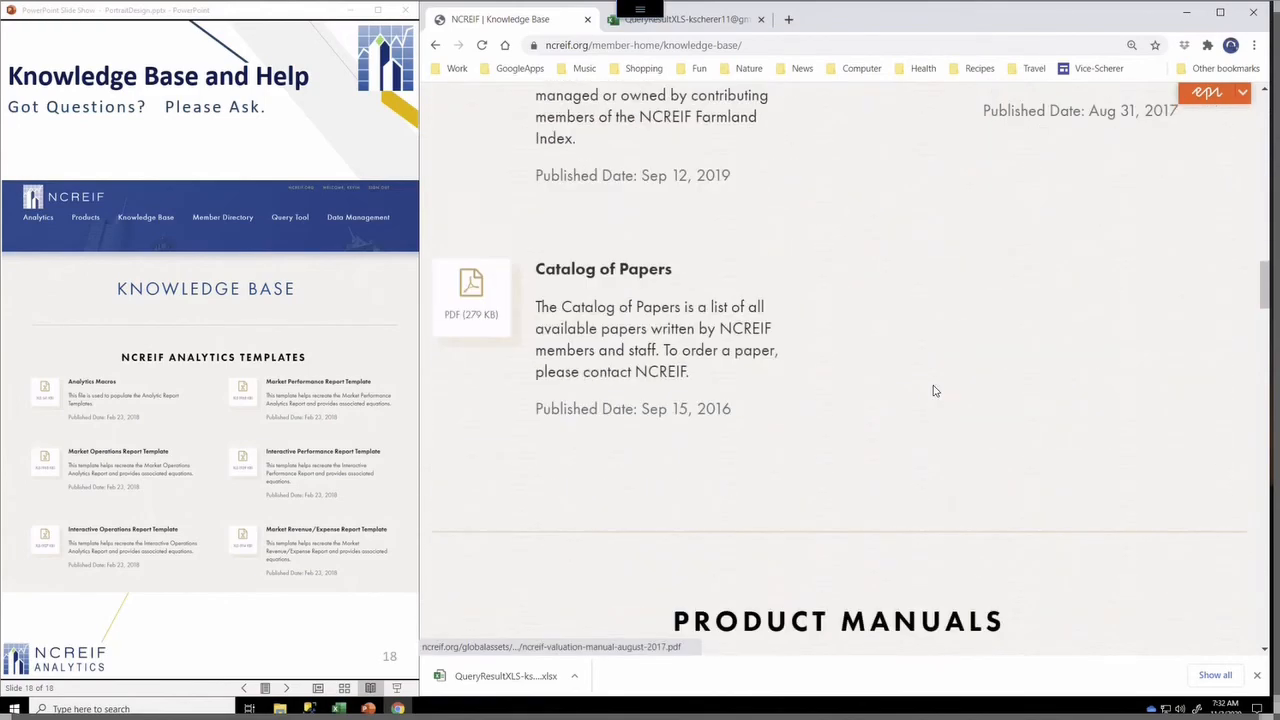
{"action": "scroll", "coordinate": [938, 392], "scroll_direction": "down", "scroll_amount": 9}
{"action": "scroll", "coordinate": [938, 391], "scroll_direction": "down", "scroll_amount": 8}
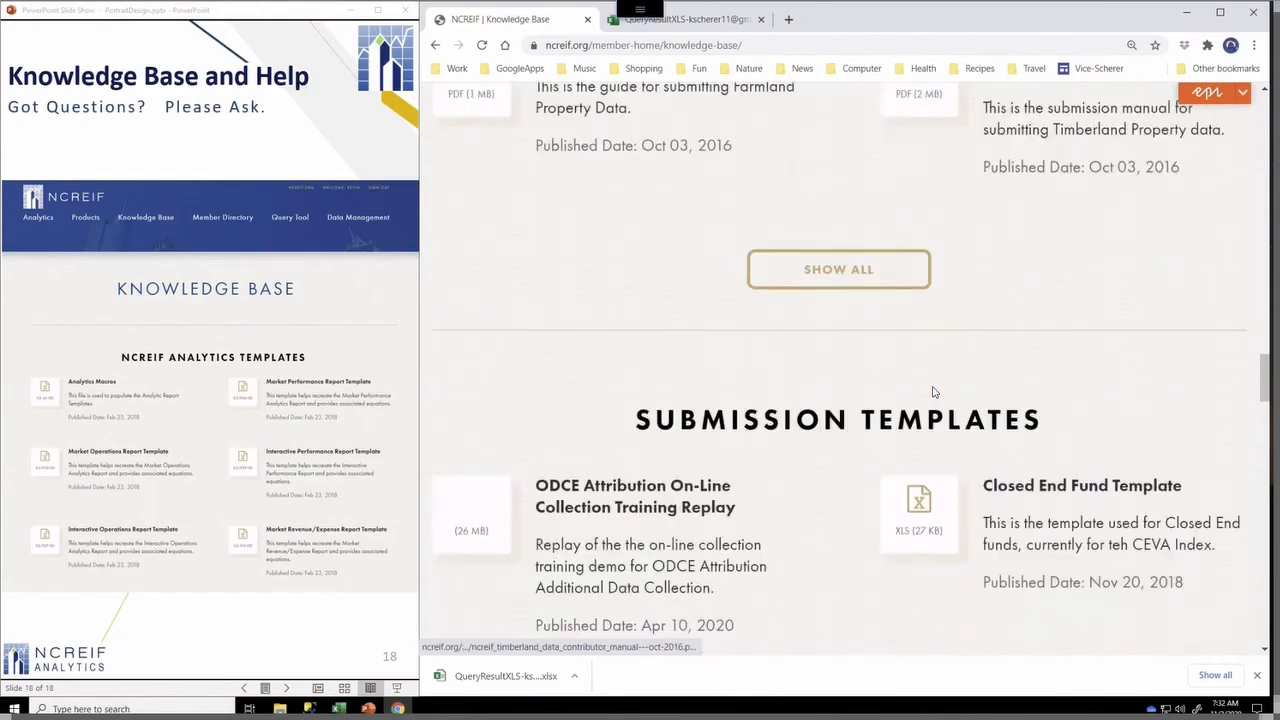
{"action": "scroll", "coordinate": [938, 392], "scroll_direction": "down", "scroll_amount": 6}
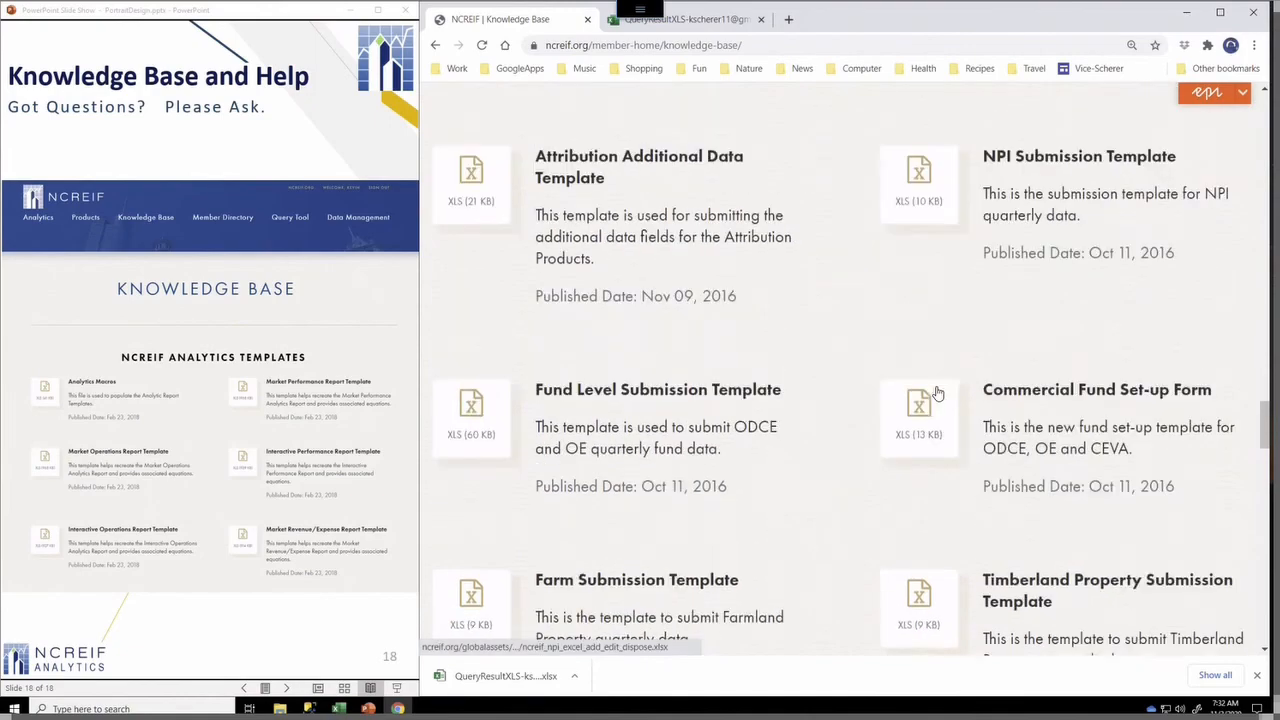
{"action": "scroll", "coordinate": [933, 392], "scroll_direction": "down", "scroll_amount": 4}
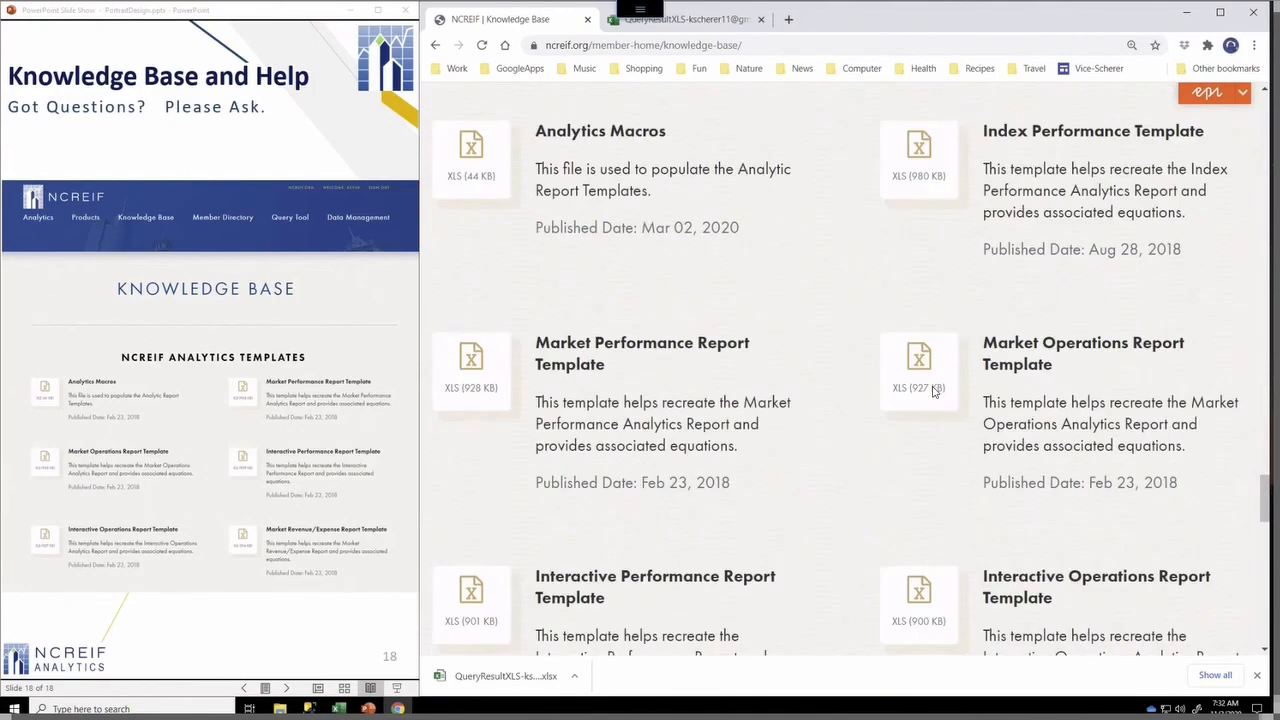
{"action": "scroll", "coordinate": [935, 396], "scroll_direction": "down", "scroll_amount": 3}
{"action": "scroll", "coordinate": [930, 404], "scroll_direction": "down", "scroll_amount": 4}
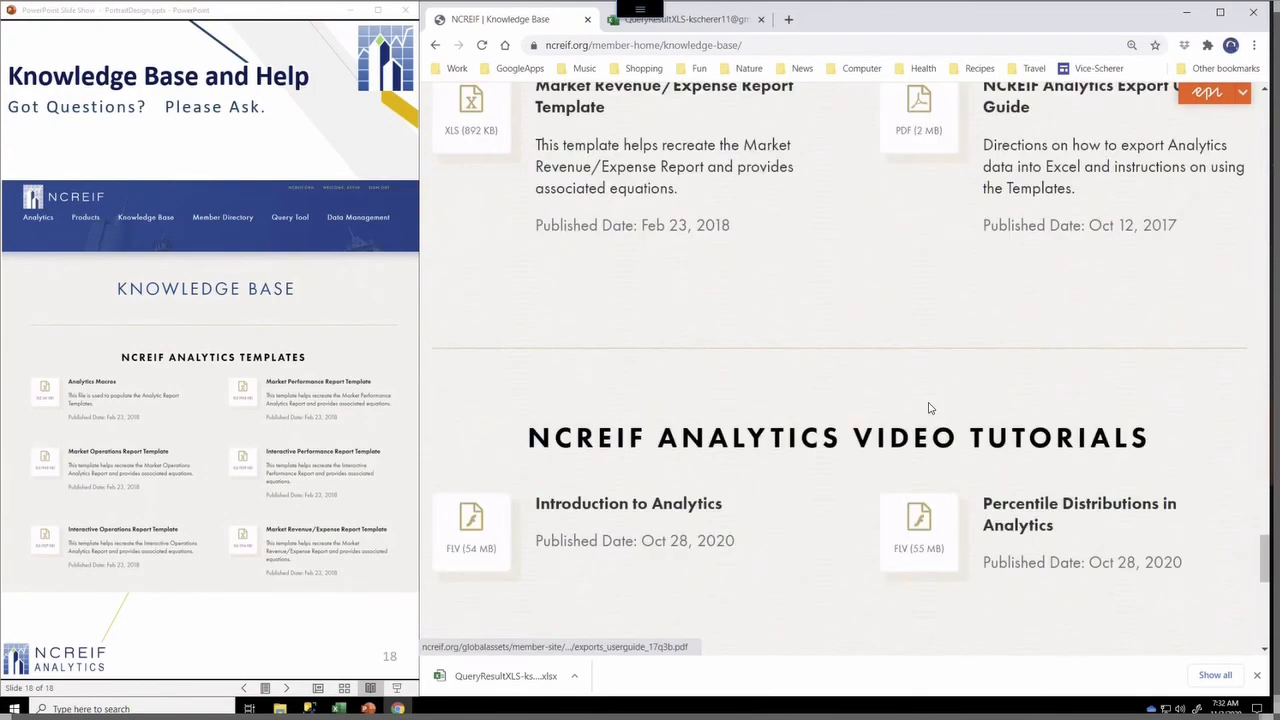
{"action": "scroll", "coordinate": [930, 404], "scroll_direction": "down", "scroll_amount": 3}
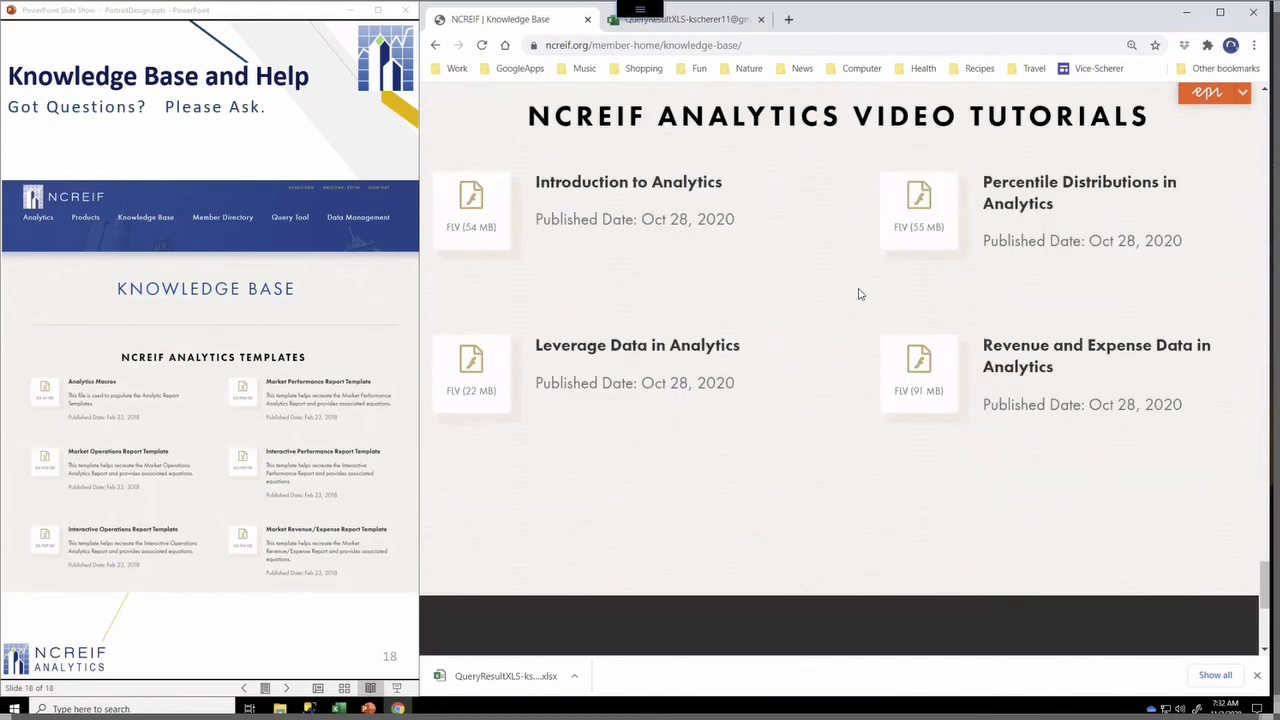